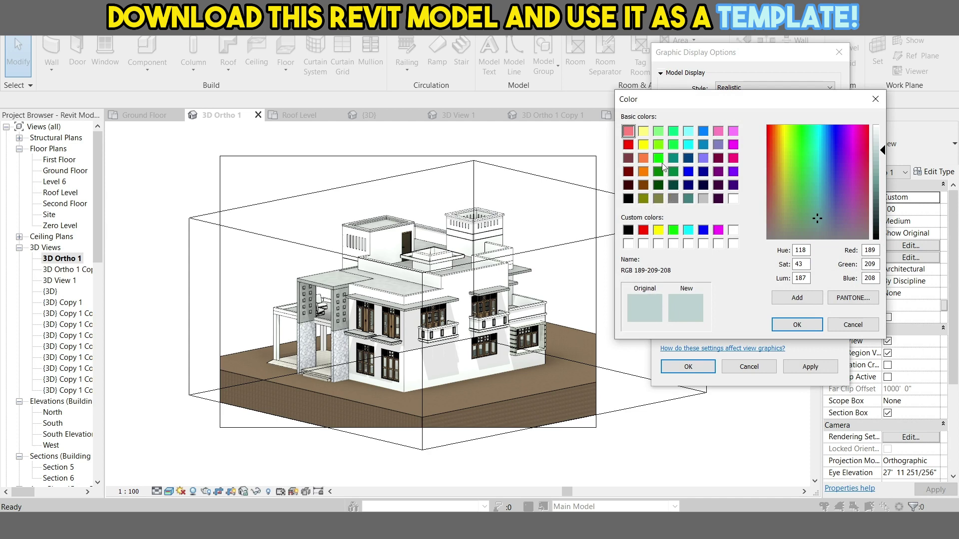
Step: Set the gradient background's sky, horizon and ground colours to Green and accept the graphic display options
{"action": "left_click", "coordinate": [659, 159]}
{"action": "left_click", "coordinate": [780, 324]}
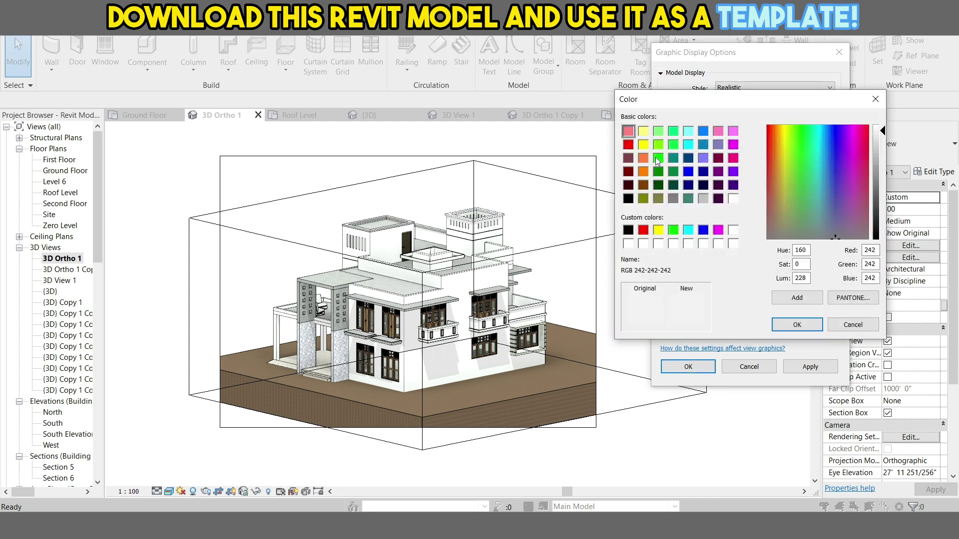
{"action": "left_click", "coordinate": [657, 159]}
{"action": "left_click", "coordinate": [797, 324]}
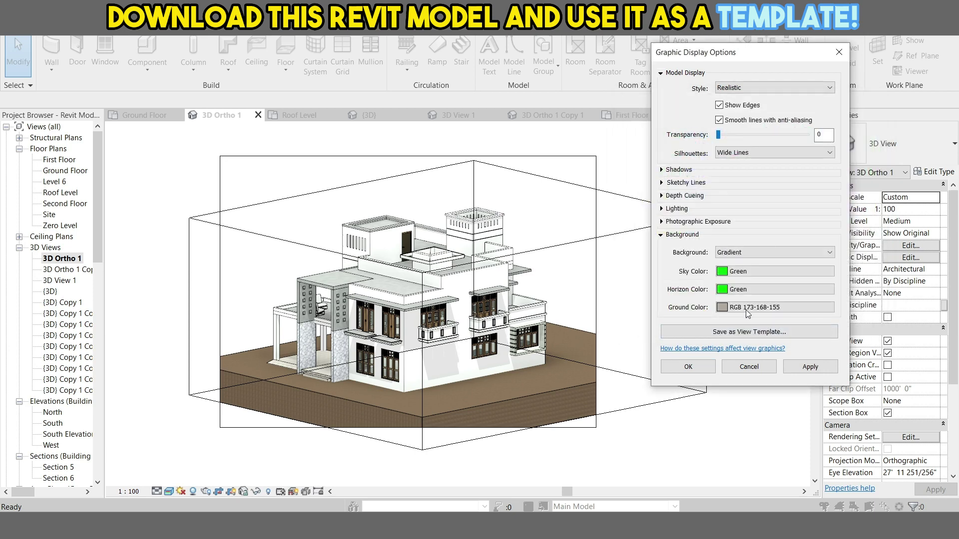
{"action": "left_click", "coordinate": [673, 231]}
{"action": "left_click", "coordinate": [658, 158]}
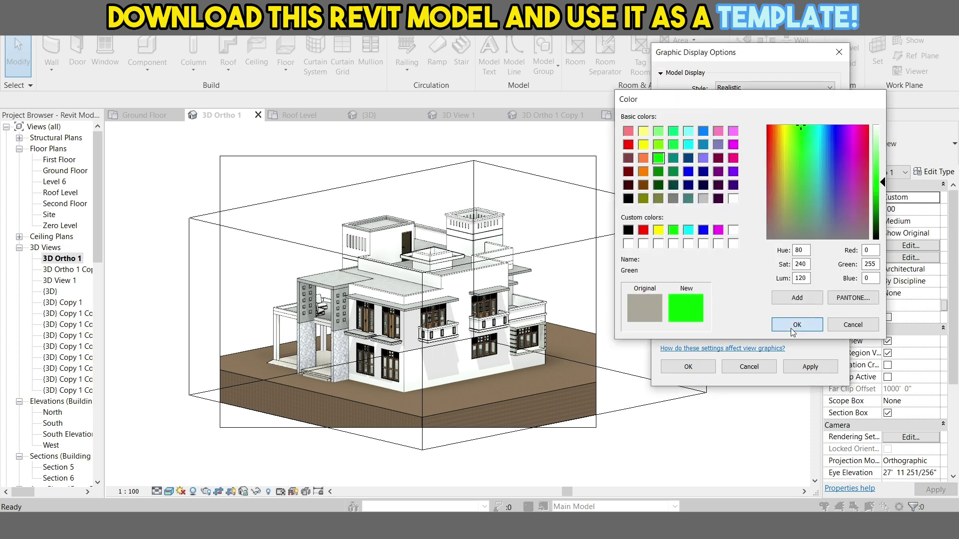
{"action": "left_click", "coordinate": [797, 325]}
{"action": "left_click", "coordinate": [708, 371]}
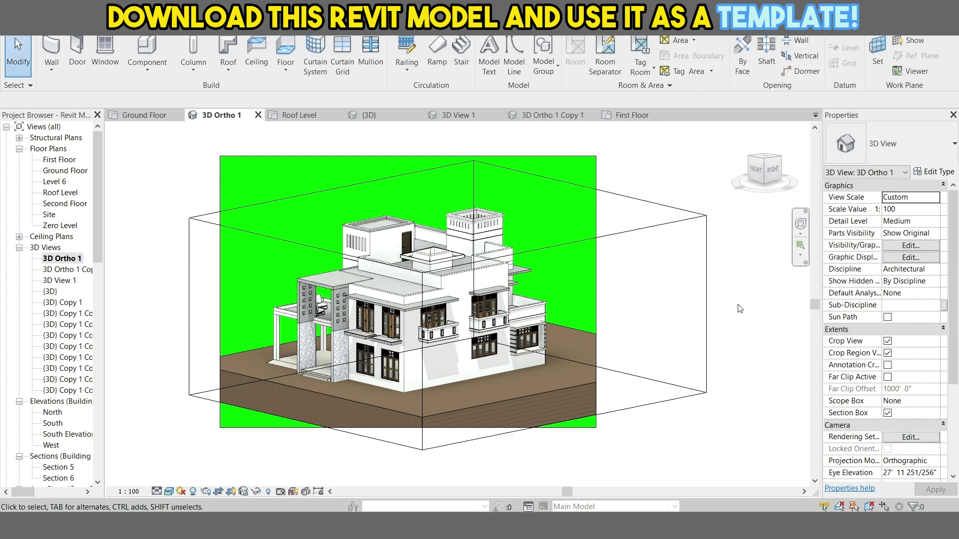
Step: Hide the section box element in the 3D Ortho 1 view
{"action": "left_click", "coordinate": [579, 212]}
{"action": "left_click", "coordinate": [380, 41]}
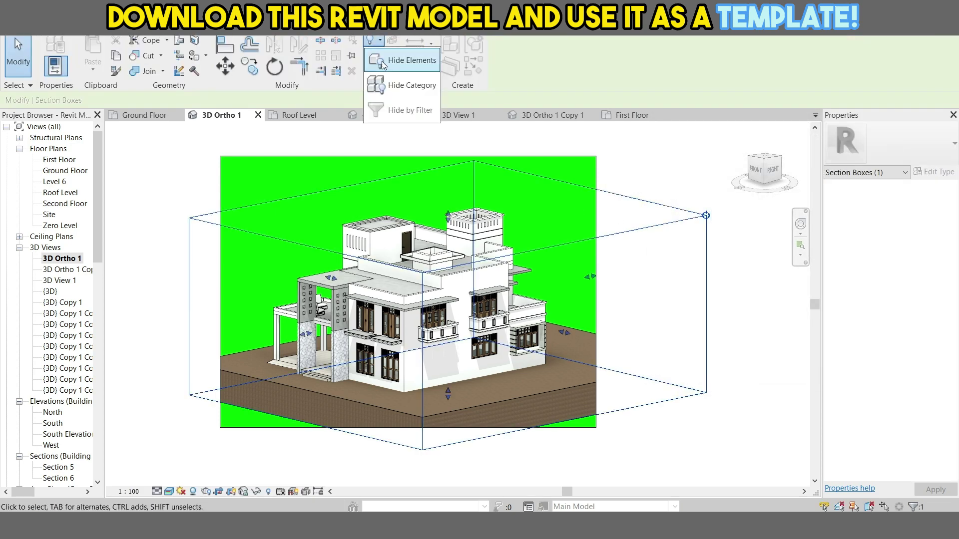
{"action": "left_click", "coordinate": [397, 58]}
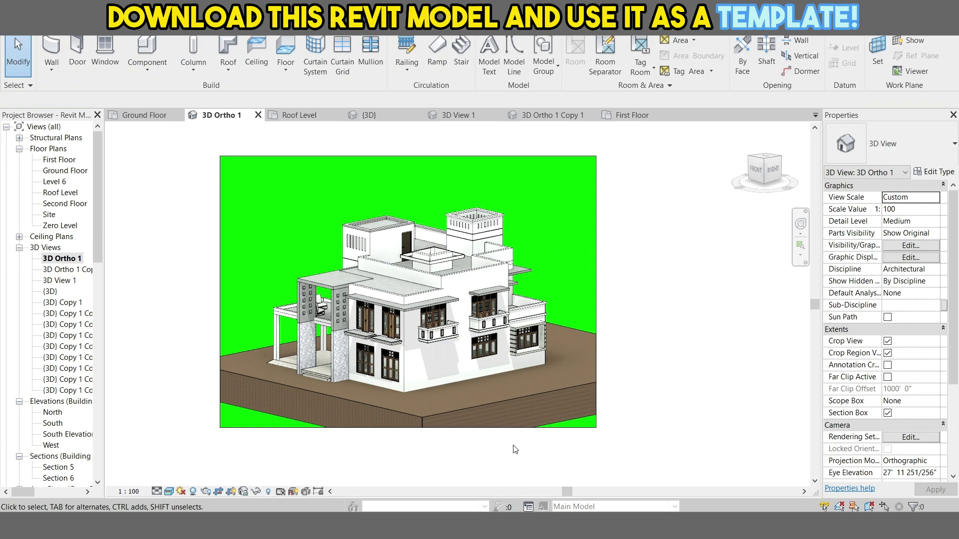
Step: Enlarge the view's crop region outward on its right and lower edges around the whole ground base
{"action": "middle_click_drag", "start_coordinate": [644, 300], "coordinate": [602, 255]}
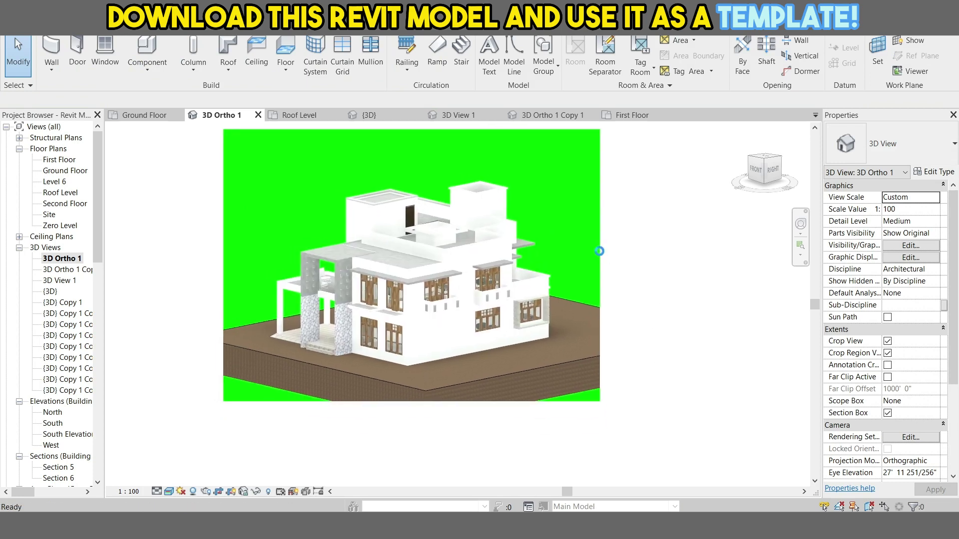
{"action": "left_click", "coordinate": [599, 252]}
{"action": "left_click_drag", "start_coordinate": [599, 266], "coordinate": [654, 271]}
{"action": "left_click_drag", "start_coordinate": [438, 401], "coordinate": [429, 450]}
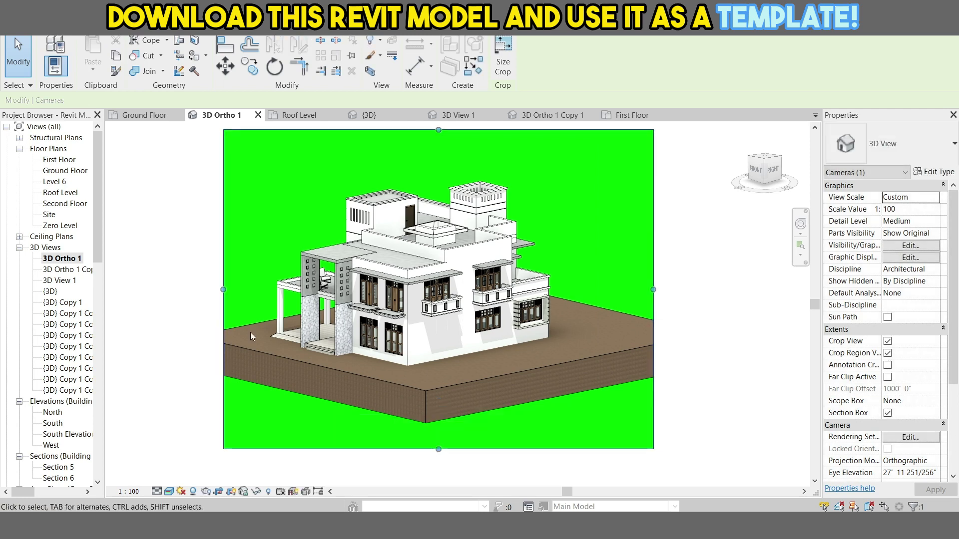
Step: Reveal the hidden section box and pull its faces inward so the ground base fits within the crop region, leaving reveal mode when finished
{"action": "key", "text": "r"}
{"action": "key", "text": "h"}
{"action": "left_click", "coordinate": [563, 347]}
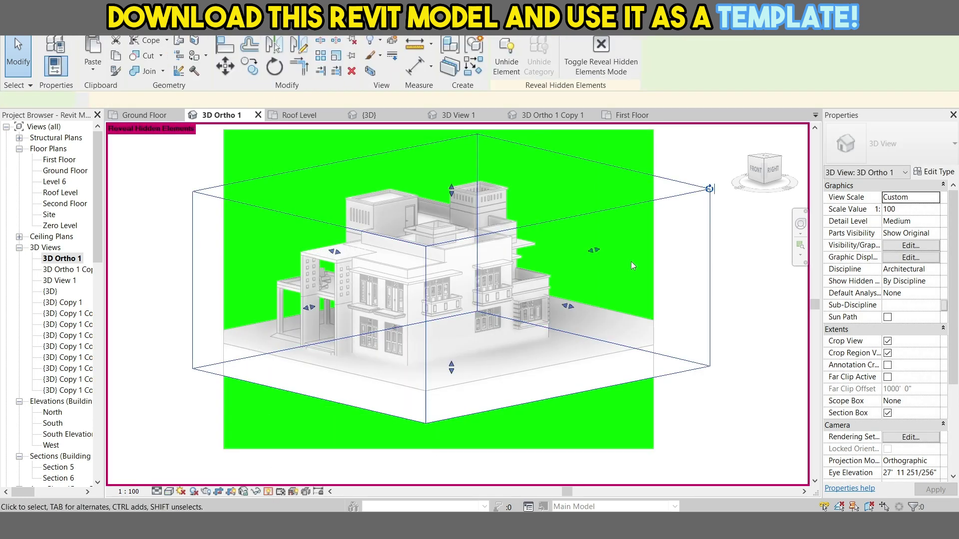
{"action": "left_click_drag", "start_coordinate": [563, 347], "coordinate": [500, 297]}
{"action": "left_click_drag", "start_coordinate": [293, 304], "coordinate": [345, 310]}
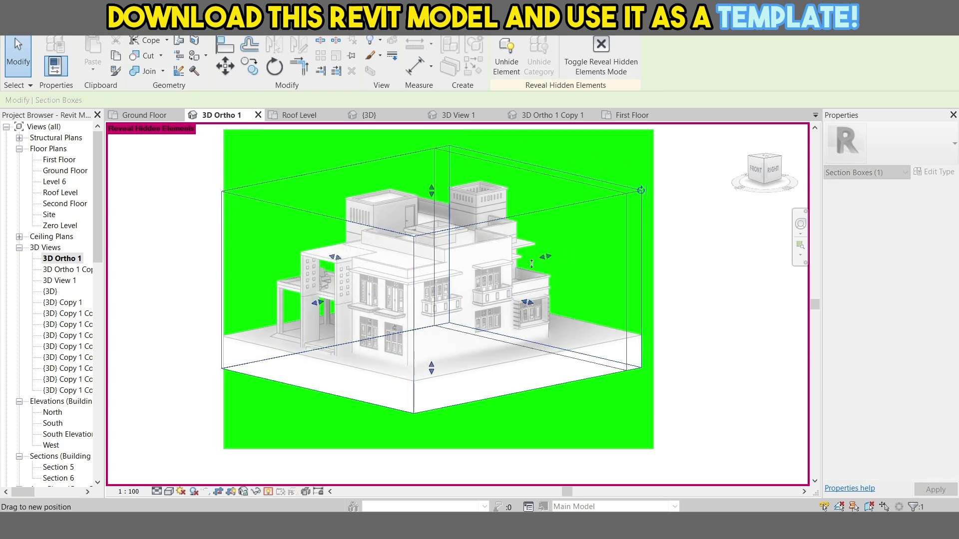
{"action": "left_click", "coordinate": [676, 340]}
{"action": "left_click", "coordinate": [268, 492]}
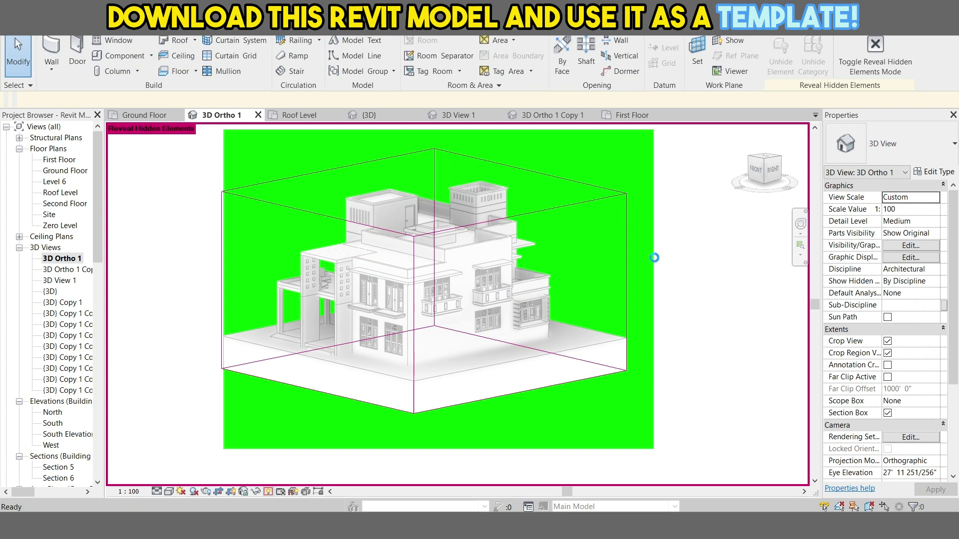
Step: Move the crop region slightly to the left so the house sits more centrally inside the green background
{"action": "left_click", "coordinate": [653, 257]}
{"action": "left_click_drag", "start_coordinate": [653, 258], "coordinate": [614, 258]}
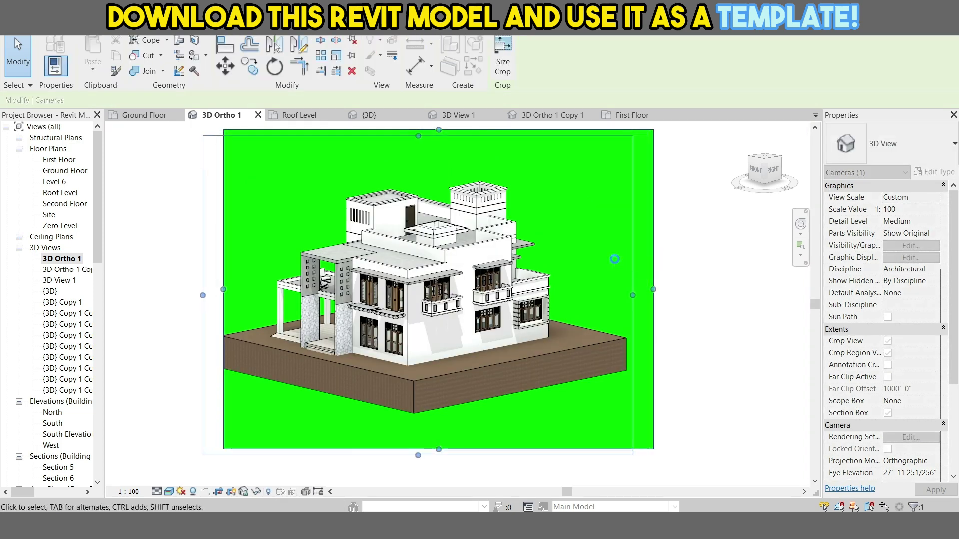
{"action": "middle_click_drag", "start_coordinate": [615, 259], "coordinate": [717, 264]}
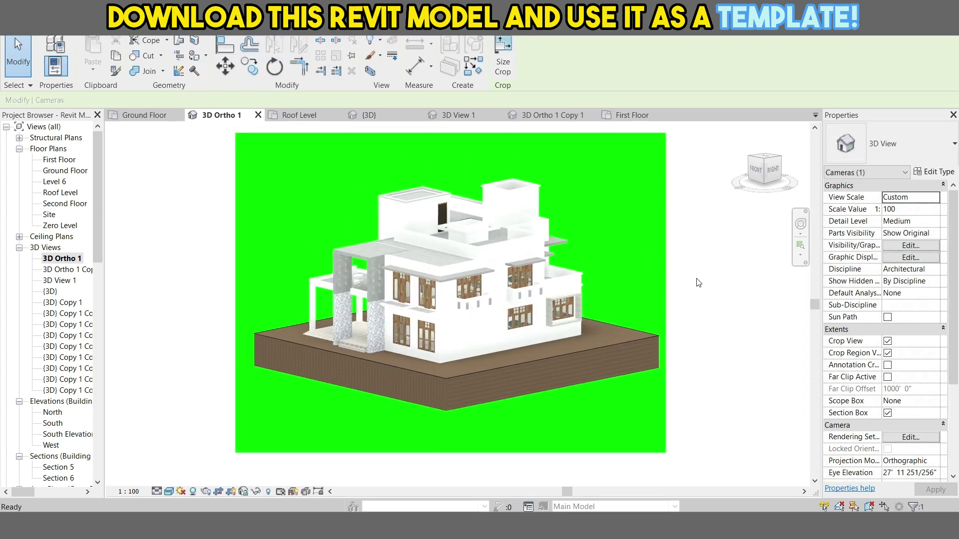
Step: Export the current view of the complete house as an image named 11 in the Documents folder
{"action": "left_click", "coordinate": [14, 29]}
{"action": "mouse_move", "coordinate": [29, 226]}
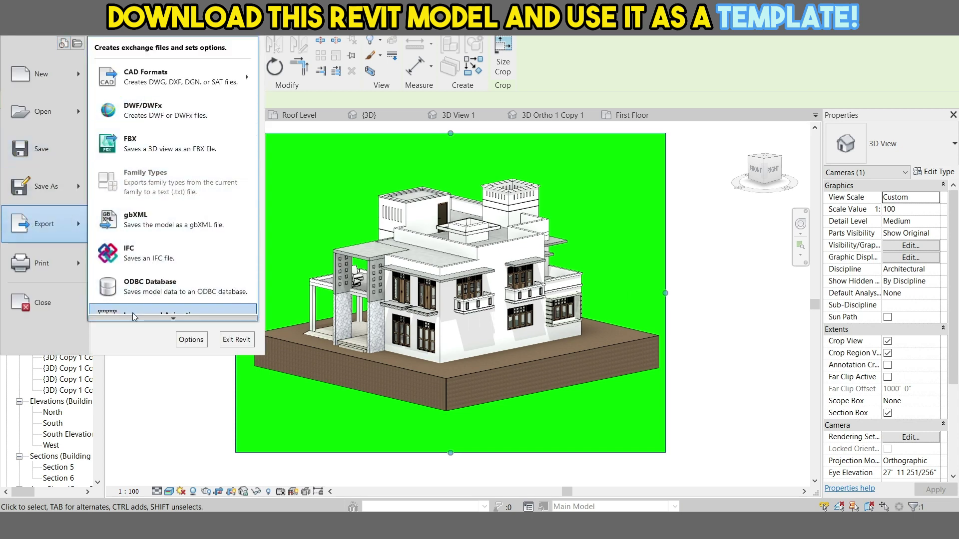
{"action": "scroll", "coordinate": [135, 306], "scroll_direction": "down", "scroll_amount": 1}
{"action": "mouse_move", "coordinate": [138, 300]}
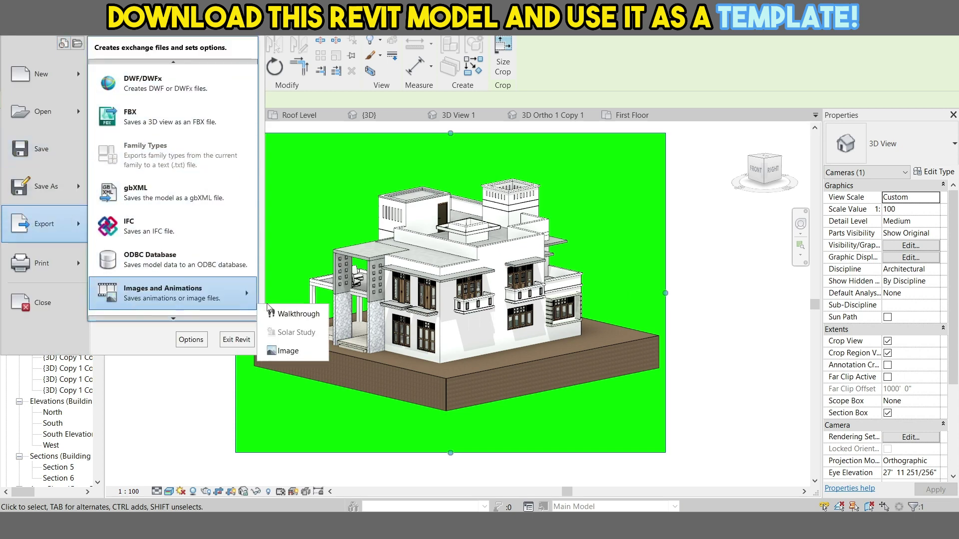
{"action": "left_click", "coordinate": [275, 349]}
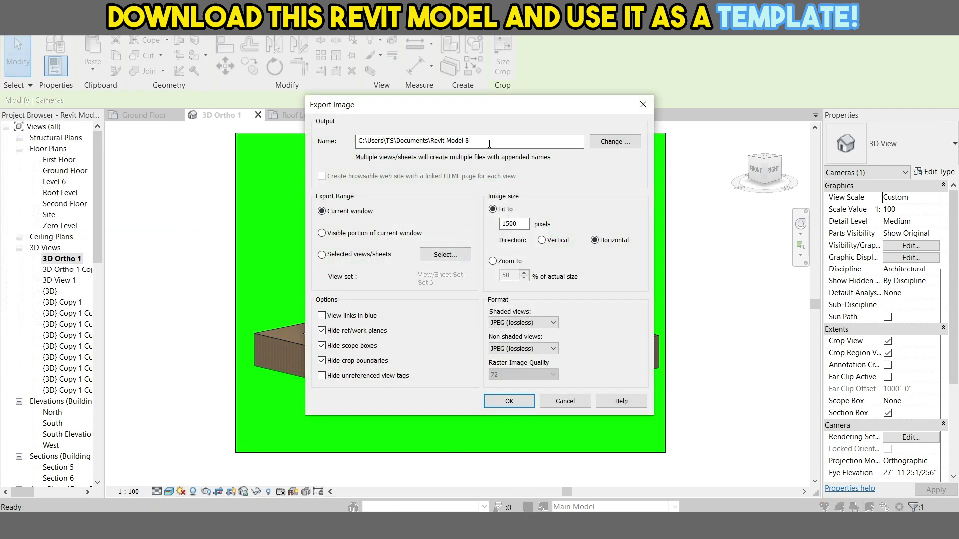
{"action": "left_click", "coordinate": [614, 142]}
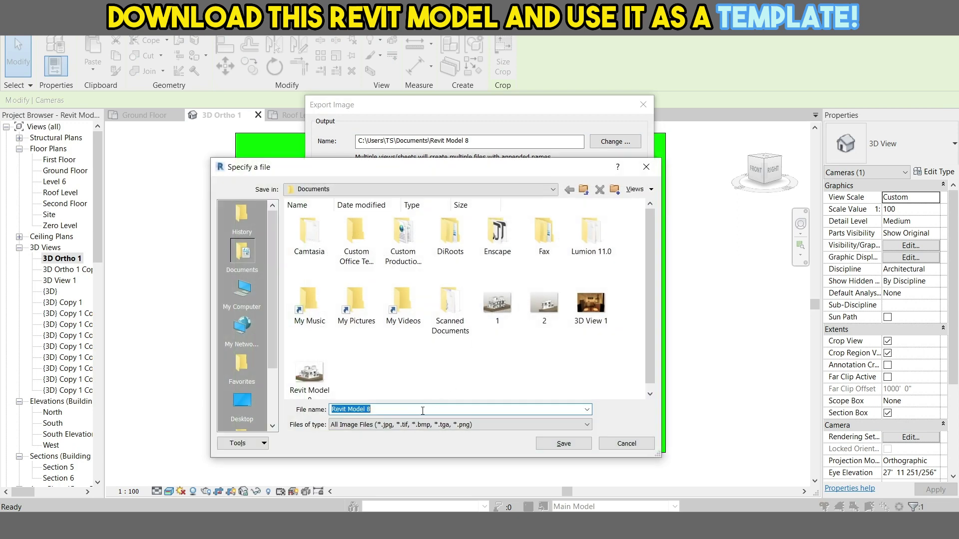
{"action": "type", "text": "1"}
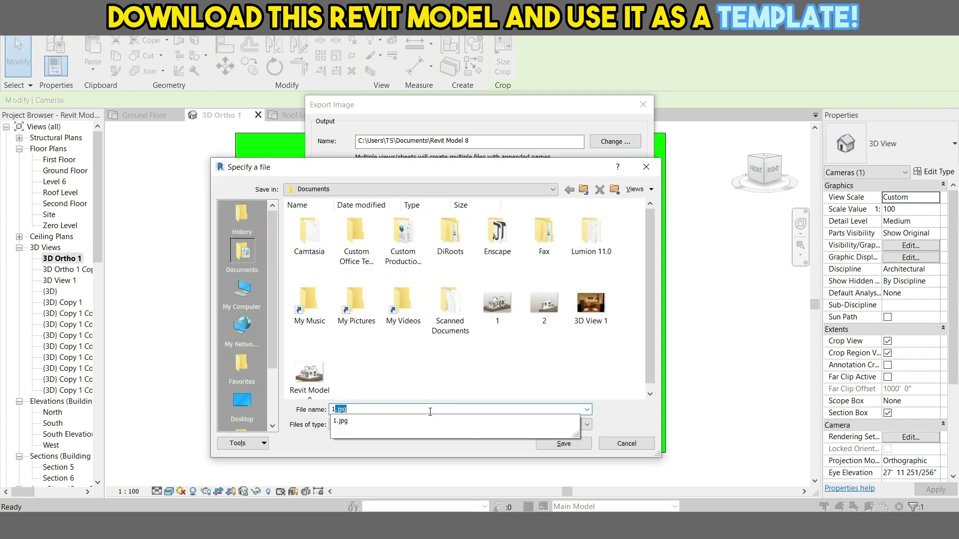
{"action": "type", "text": "1"}
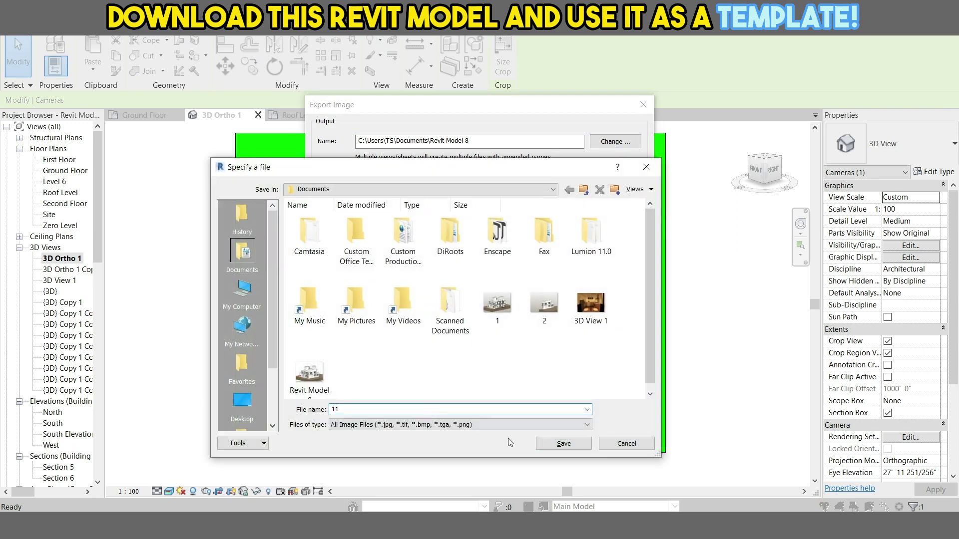
{"action": "left_click", "coordinate": [561, 444]}
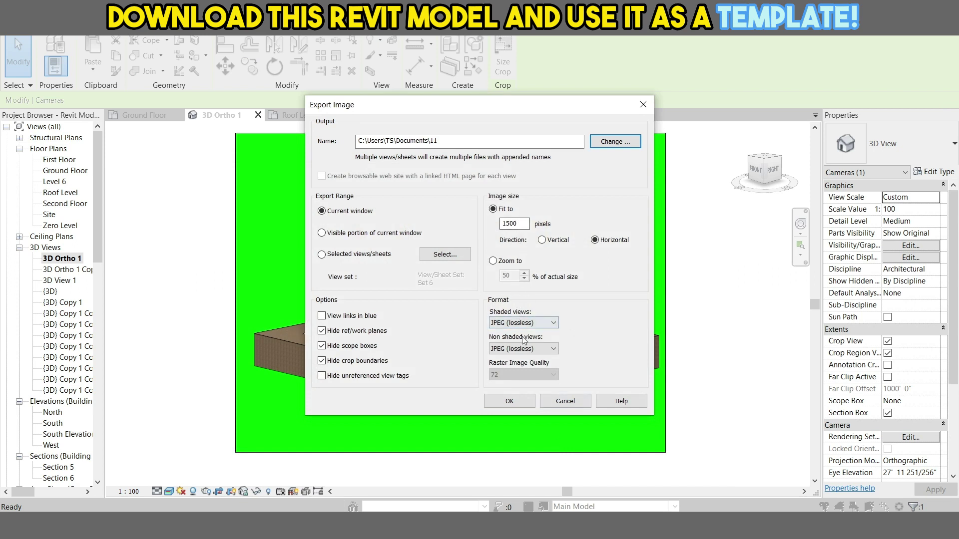
{"action": "left_click", "coordinate": [521, 404]}
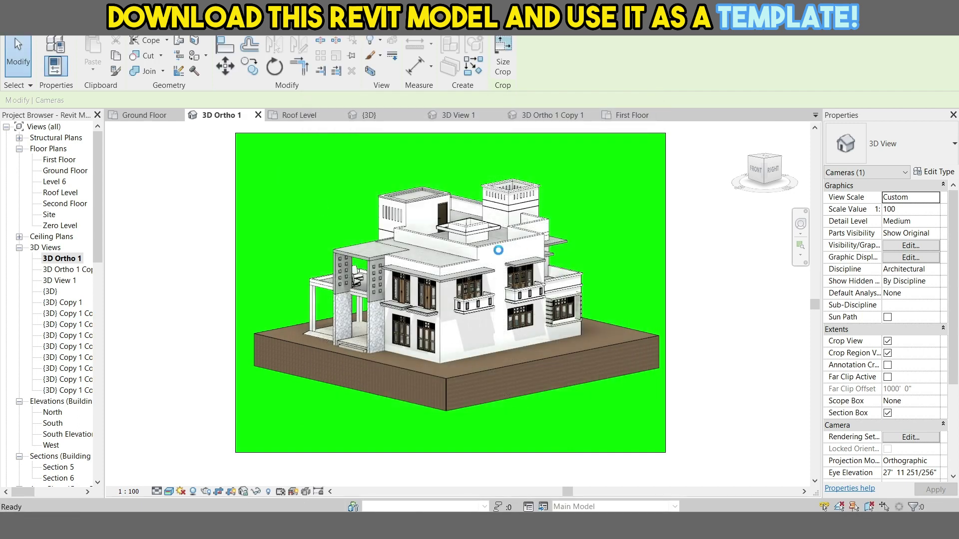
{"action": "key", "text": "Escape"}
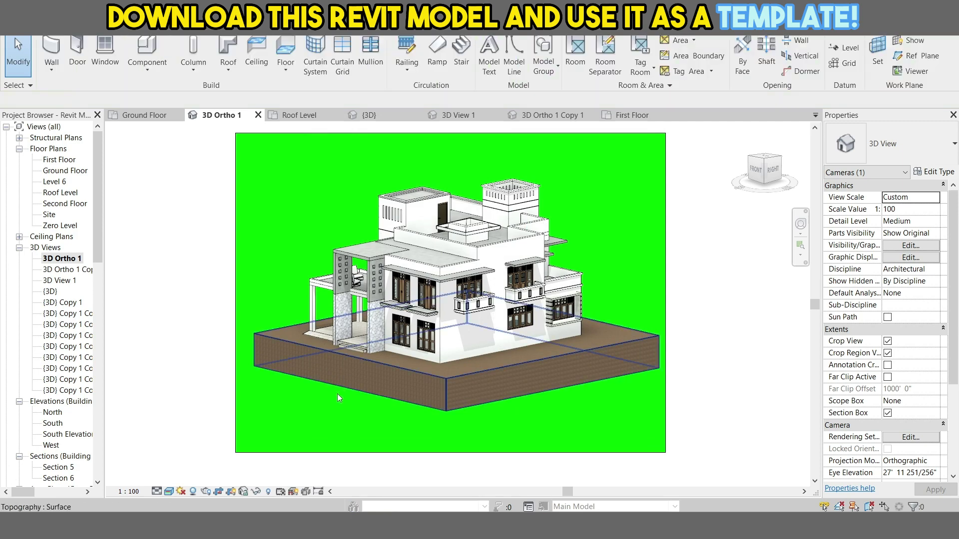
Step: Reveal the hidden section box and pull its right face inward to cut through the rooms, leaving reveal mode when finished
{"action": "left_click", "coordinate": [268, 491]}
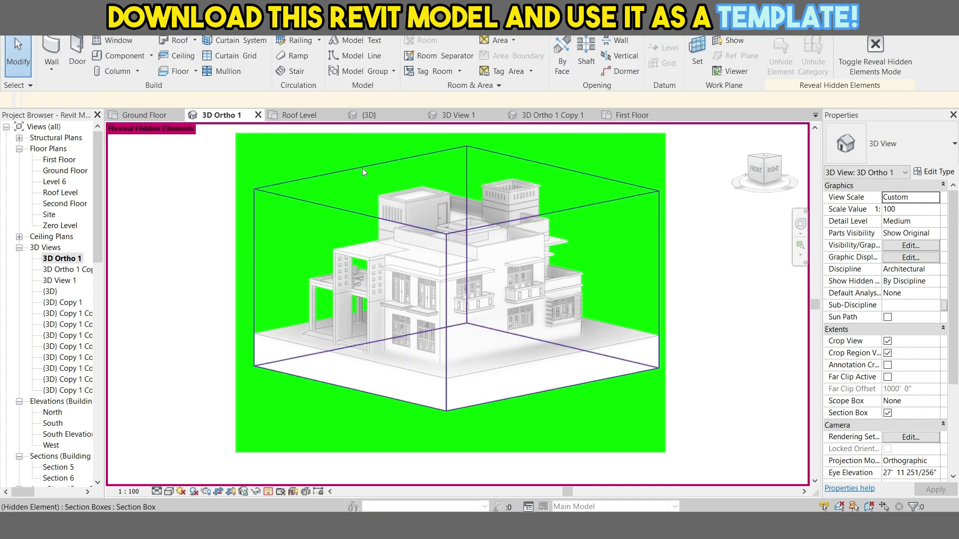
{"action": "left_click", "coordinate": [440, 231]}
{"action": "left_click_drag", "start_coordinate": [552, 301], "coordinate": [503, 292]}
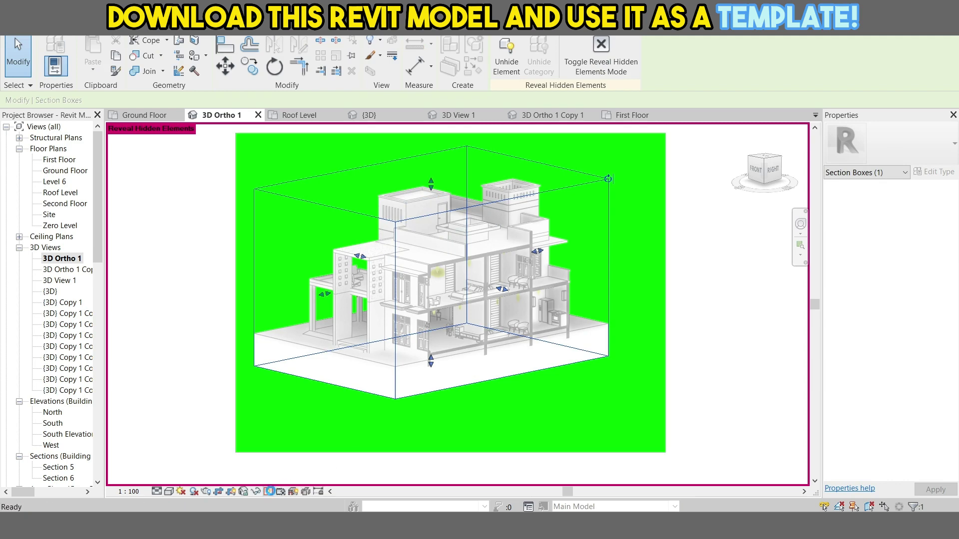
{"action": "left_click", "coordinate": [269, 492]}
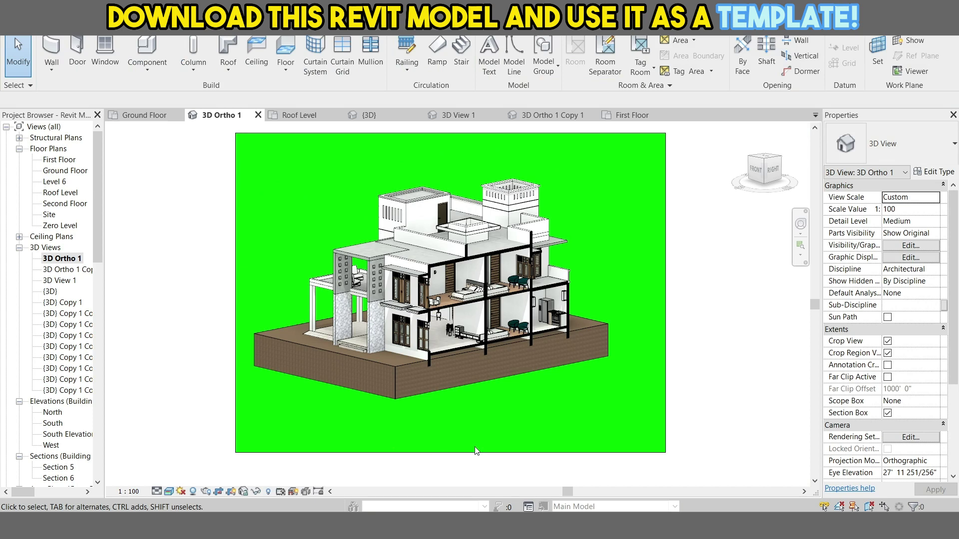
Step: Export the sectioned house view as an image named 22 in the Documents folder
{"action": "left_click", "coordinate": [12, 27]}
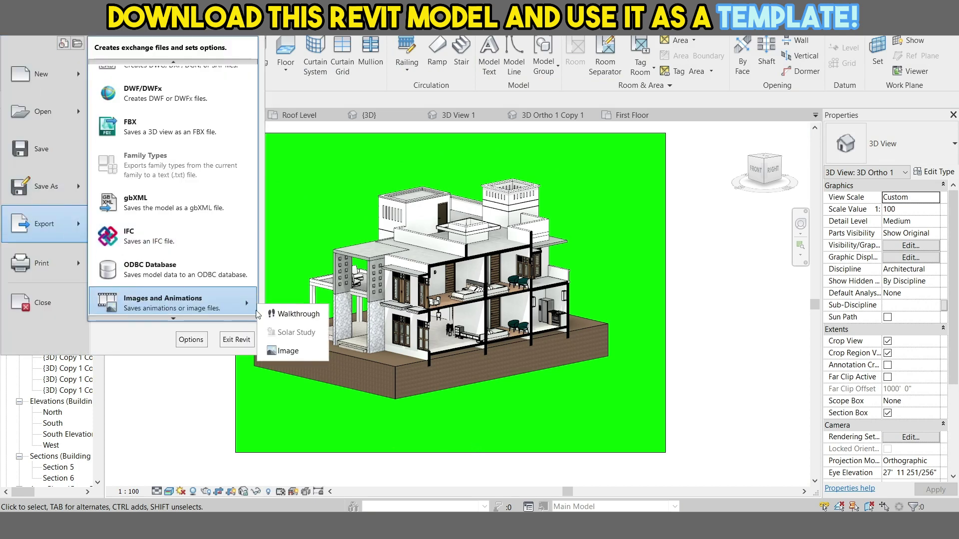
{"action": "left_click", "coordinate": [278, 355]}
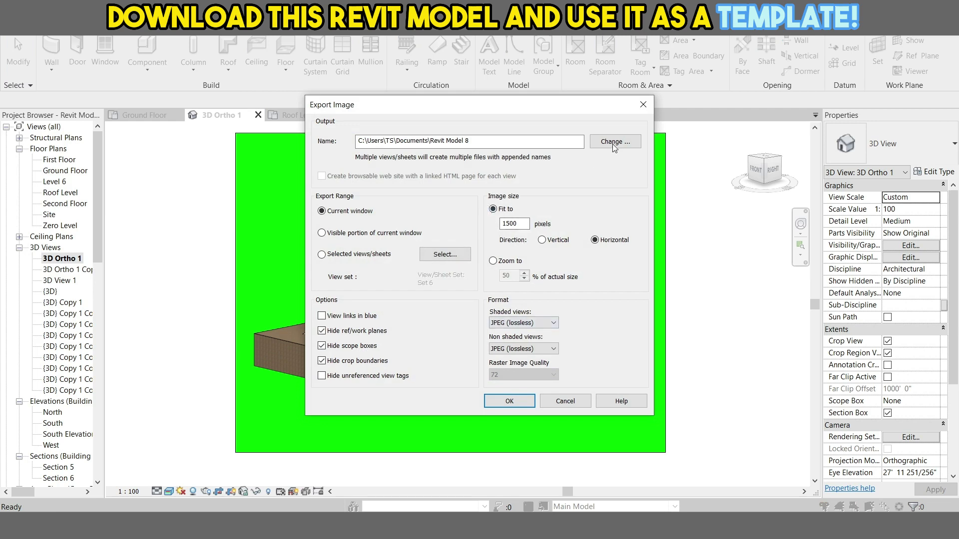
{"action": "left_click", "coordinate": [614, 145]}
{"action": "type", "text": "22"}
{"action": "left_click", "coordinate": [563, 443]}
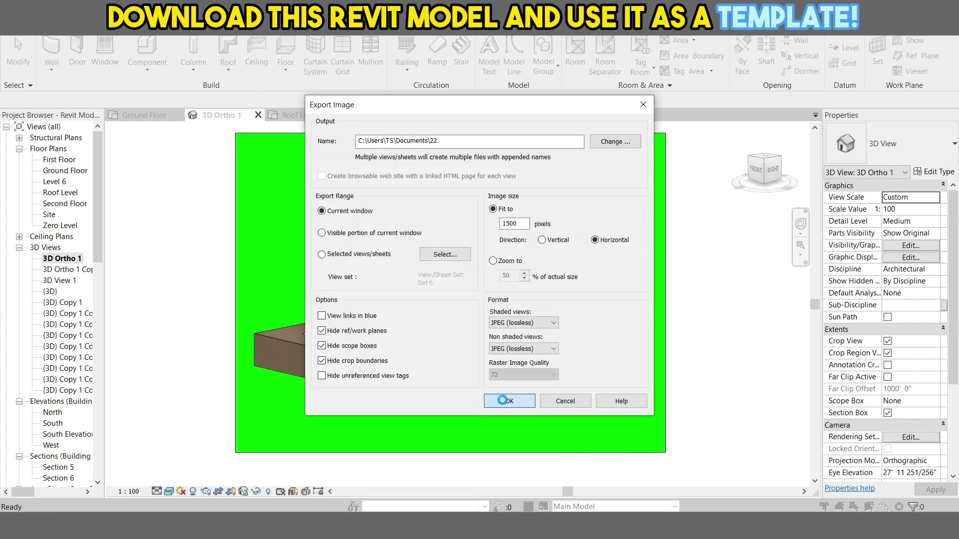
{"action": "left_click", "coordinate": [503, 400]}
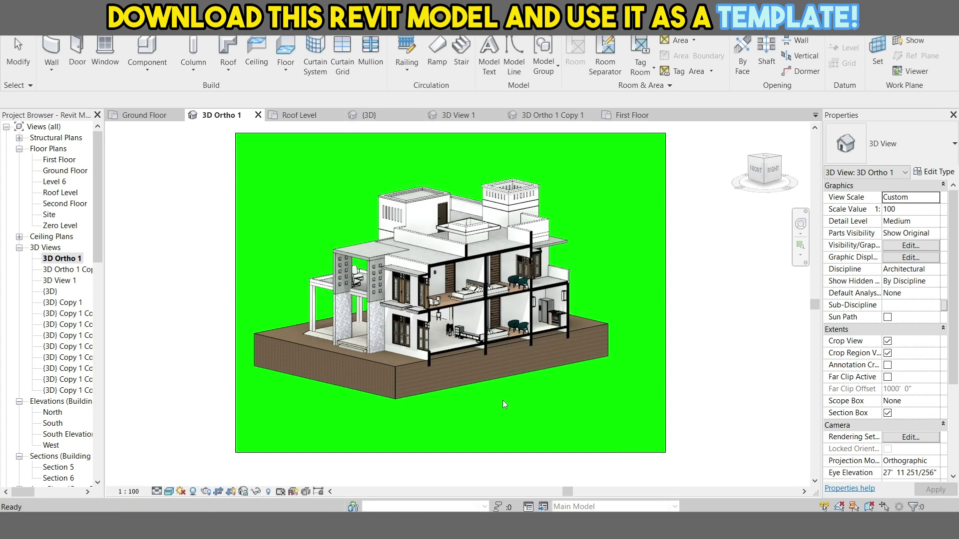
Step: Reshape the hidden section box around only the cut-away right-hand slice of the house and its ground, trimming the outer face inward
{"action": "left_click", "coordinate": [268, 491]}
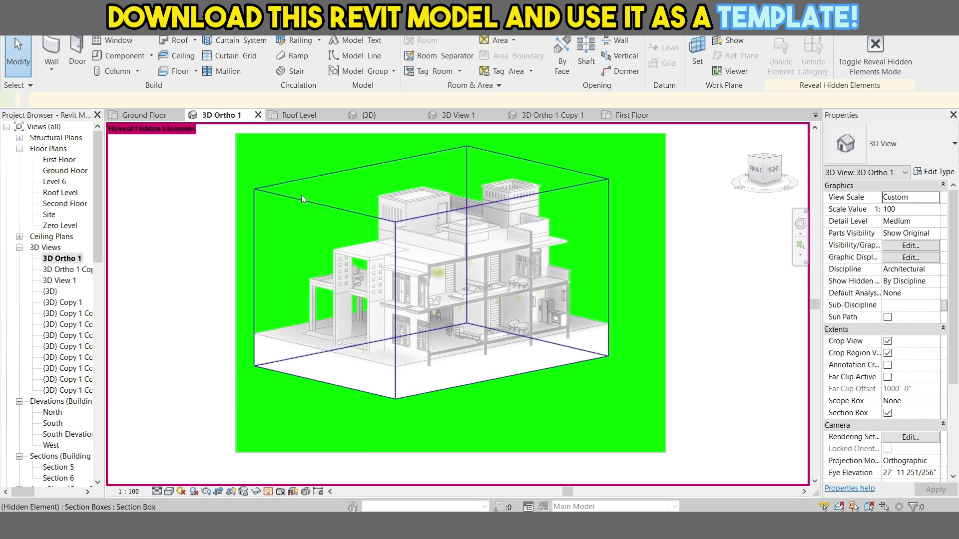
{"action": "left_click", "coordinate": [356, 253]}
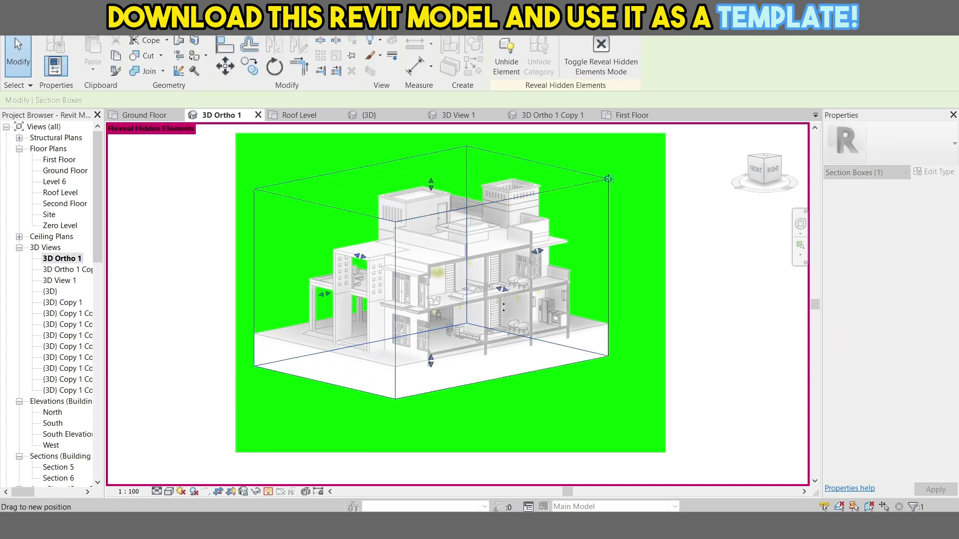
{"action": "left_click_drag", "start_coordinate": [504, 292], "coordinate": [647, 360]}
{"action": "left_click_drag", "start_coordinate": [274, 437], "coordinate": [502, 199]}
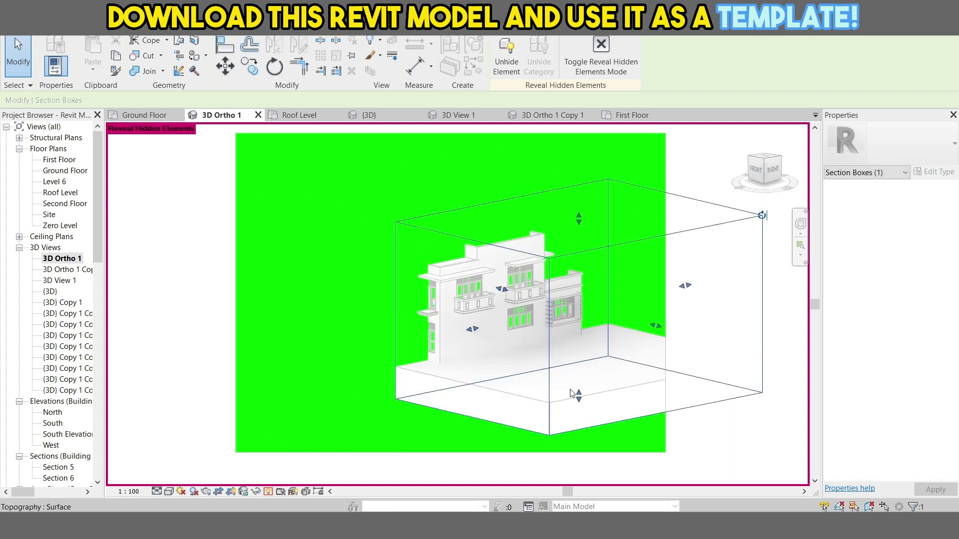
{"action": "left_click_drag", "start_coordinate": [619, 299], "coordinate": [548, 301]}
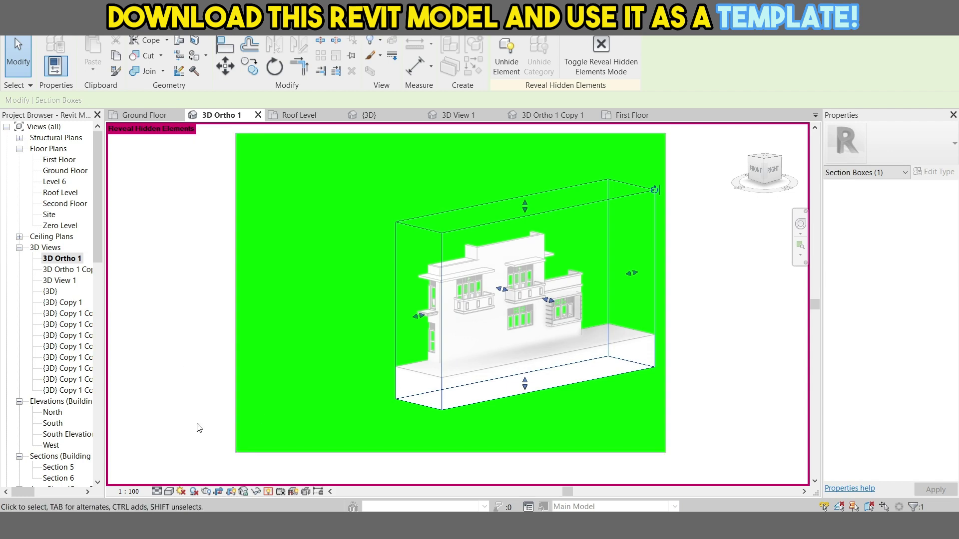
{"action": "left_click", "coordinate": [209, 359]}
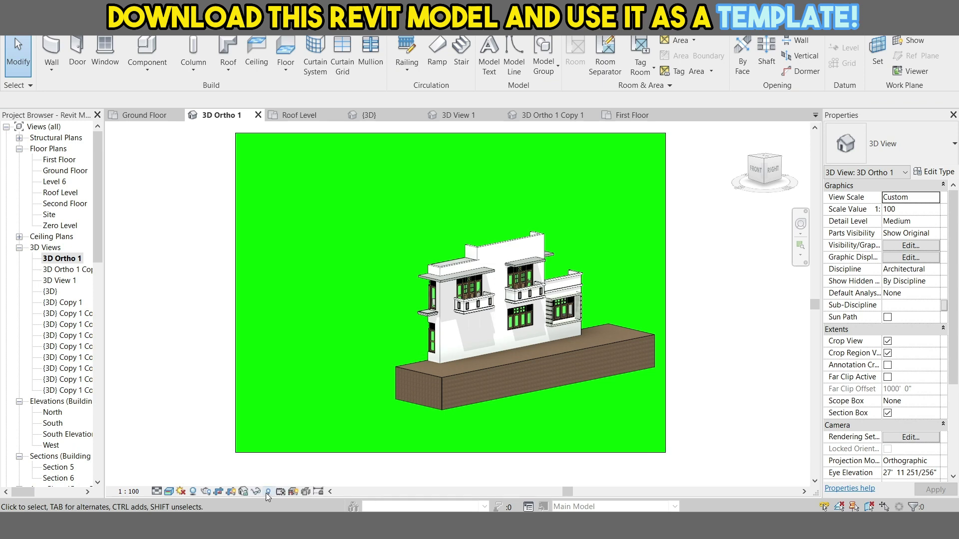
Step: Export the current view of the cut-away slice as an image named 33 in the Documents folder
{"action": "left_click", "coordinate": [12, 28]}
{"action": "mouse_move", "coordinate": [45, 225]}
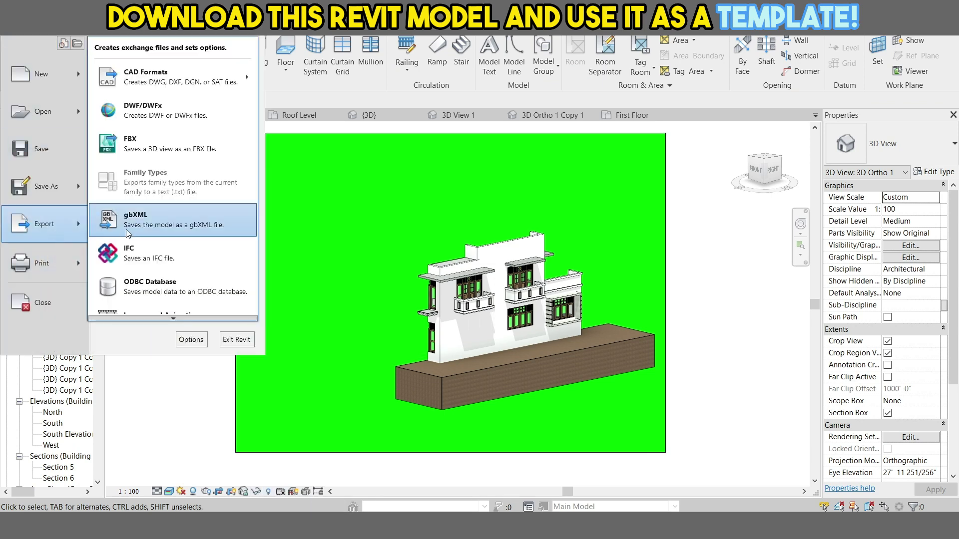
{"action": "mouse_move", "coordinate": [146, 309]}
{"action": "left_click", "coordinate": [280, 401]}
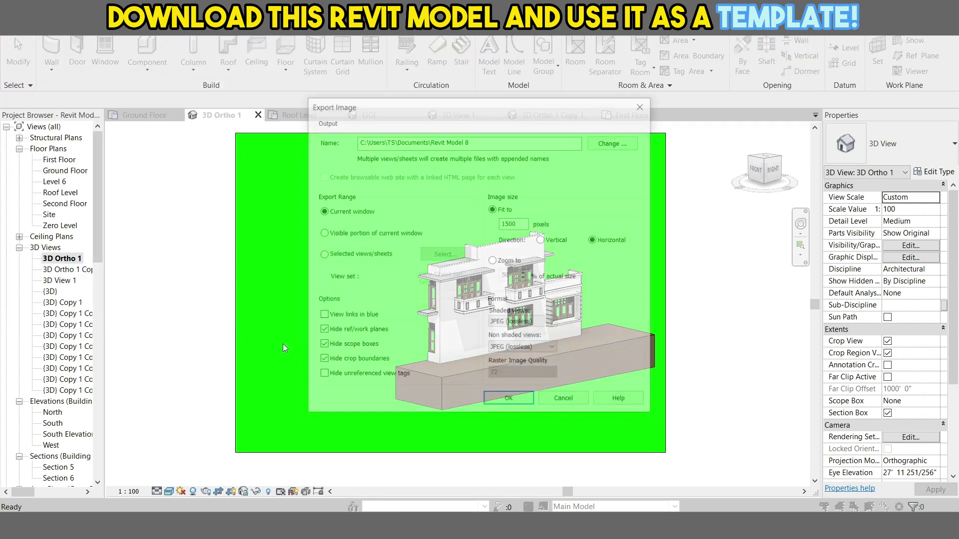
{"action": "left_click", "coordinate": [614, 143]}
{"action": "type", "text": "33"}
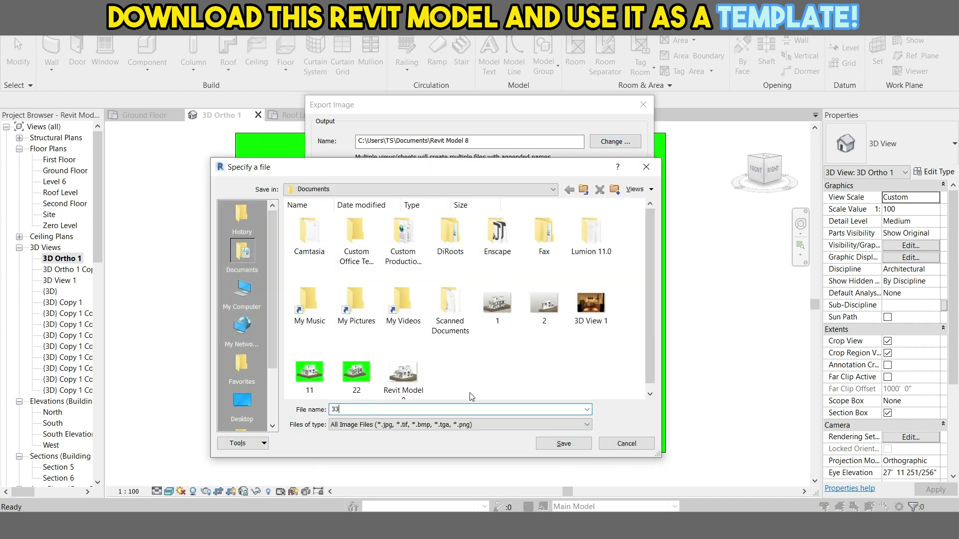
{"action": "key", "text": "Return"}
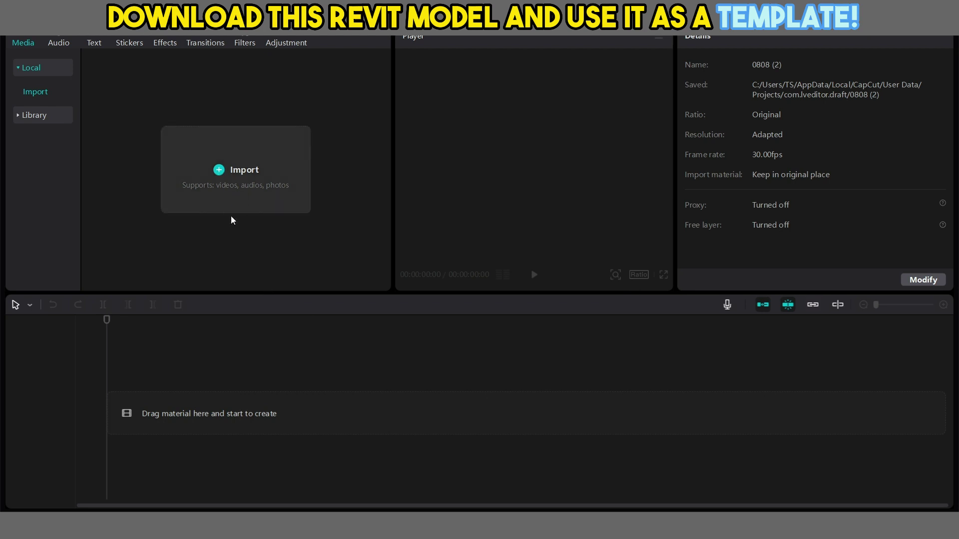
Step: In CapCut, import the images 22 and 33 from the Documents folder into the project's media
{"action": "left_click", "coordinate": [218, 173]}
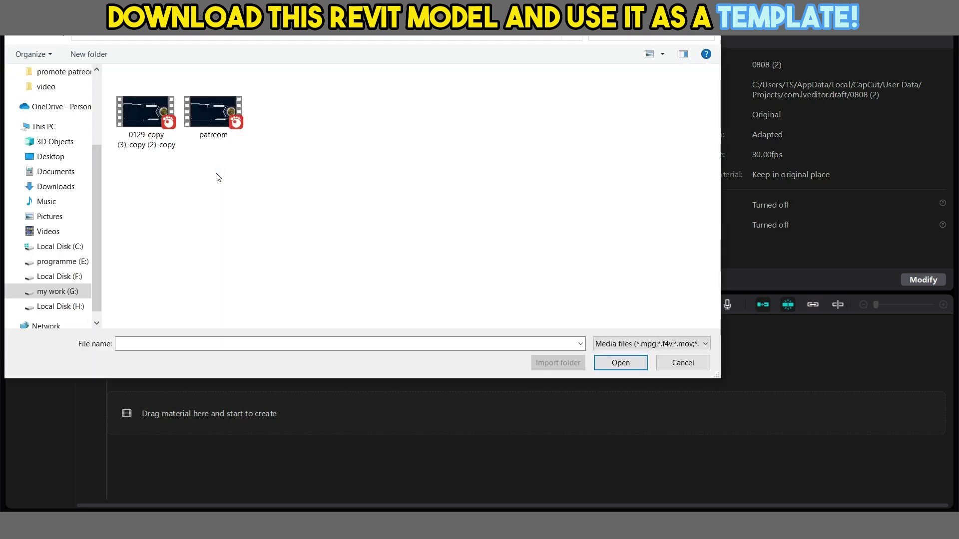
{"action": "scroll", "coordinate": [32, 95], "scroll_direction": "up", "scroll_amount": 1}
{"action": "scroll", "coordinate": [31, 95], "scroll_direction": "up", "scroll_amount": 2}
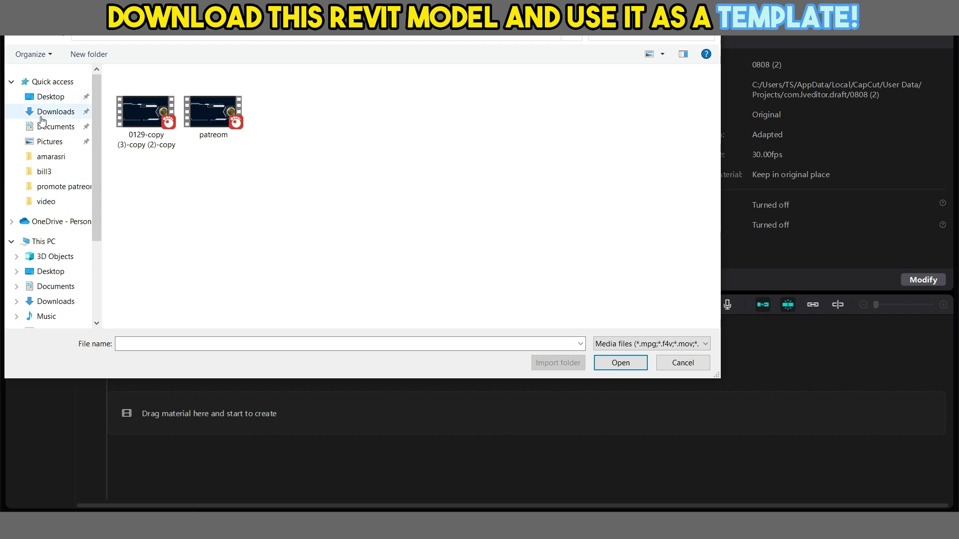
{"action": "left_click", "coordinate": [63, 128]}
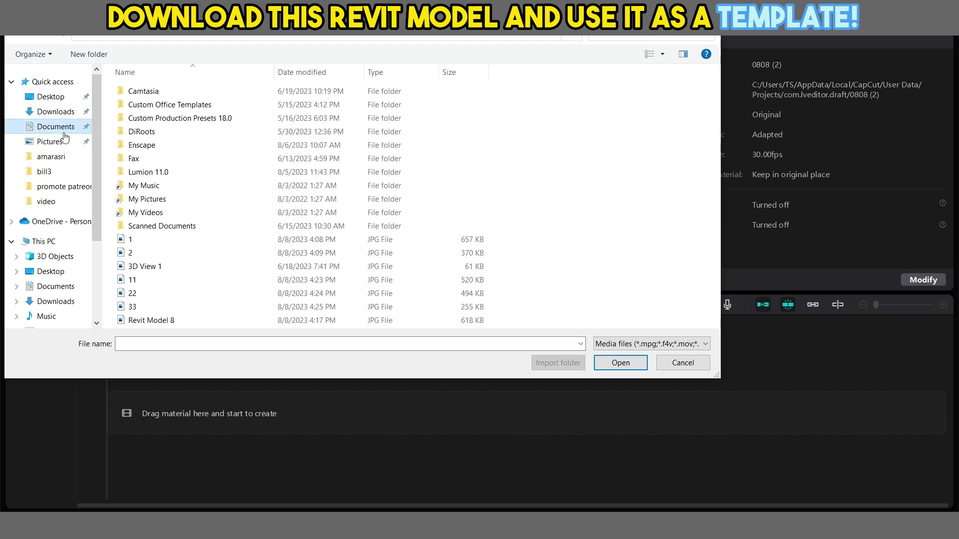
{"action": "left_click", "coordinate": [130, 295]}
{"action": "left_click", "coordinate": [149, 309], "text": "ctrl"}
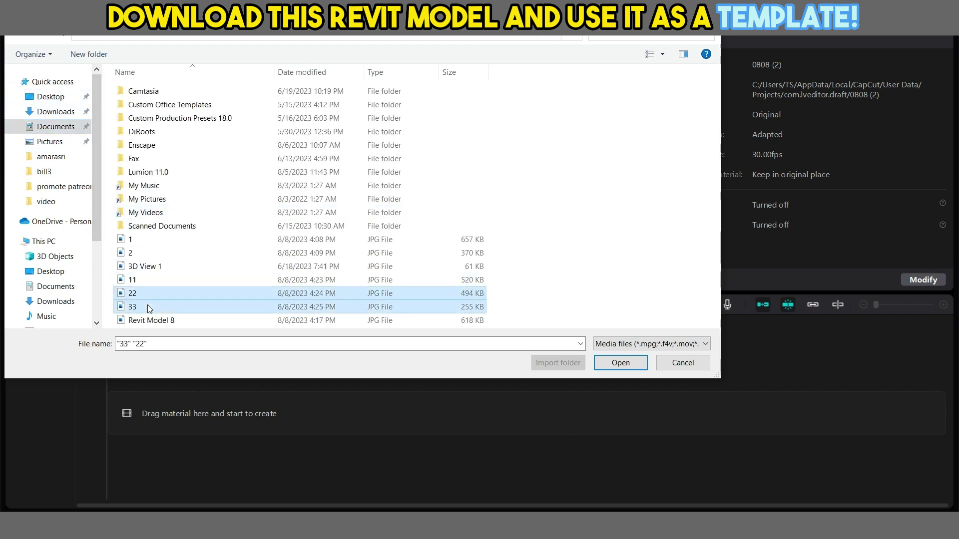
{"action": "left_click", "coordinate": [621, 369]}
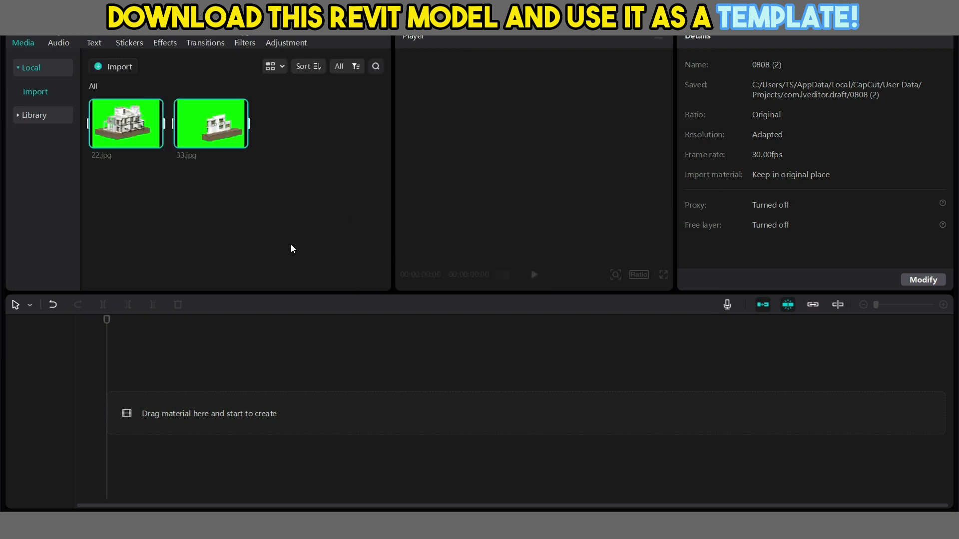
Step: Place 22.jpg and 33.jpg one after the other on the timeline, deleting the extra copy of 33.jpg
{"action": "left_click_drag", "start_coordinate": [129, 135], "coordinate": [125, 409]}
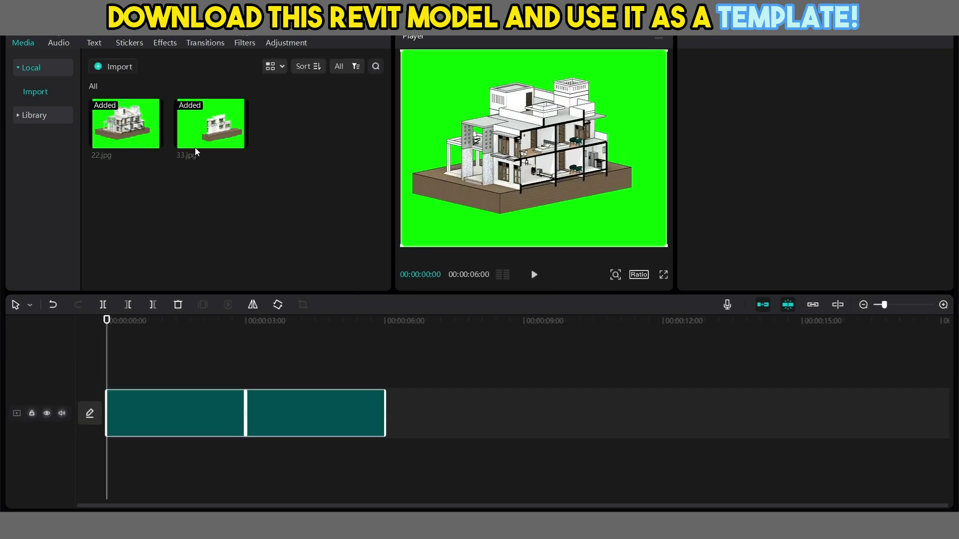
{"action": "left_click_drag", "start_coordinate": [195, 148], "coordinate": [414, 428]}
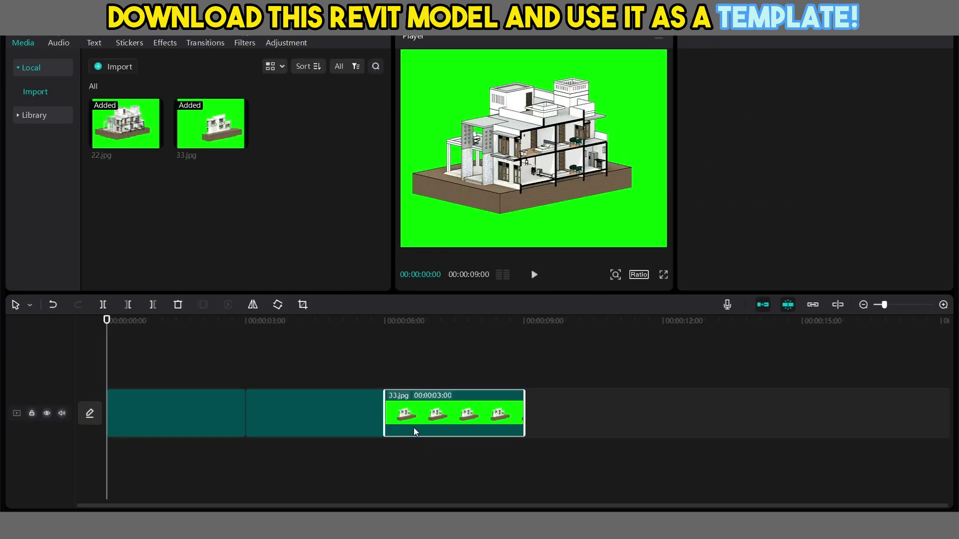
{"action": "left_click", "coordinate": [323, 413]}
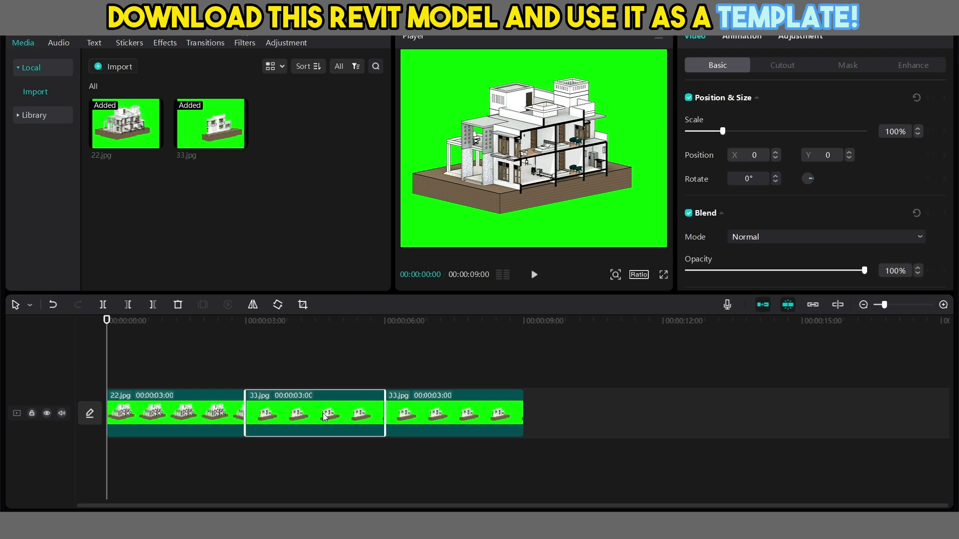
{"action": "left_click", "coordinate": [414, 413]}
{"action": "key", "text": "Delete"}
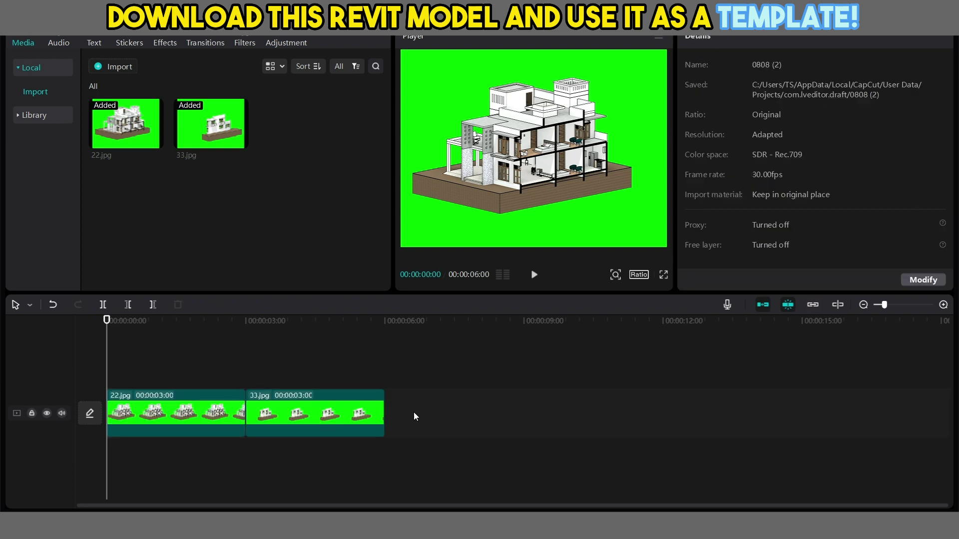
Step: Set the video's aspect ratio to 9:16 and briefly preview the sequence
{"action": "left_click", "coordinate": [634, 274]}
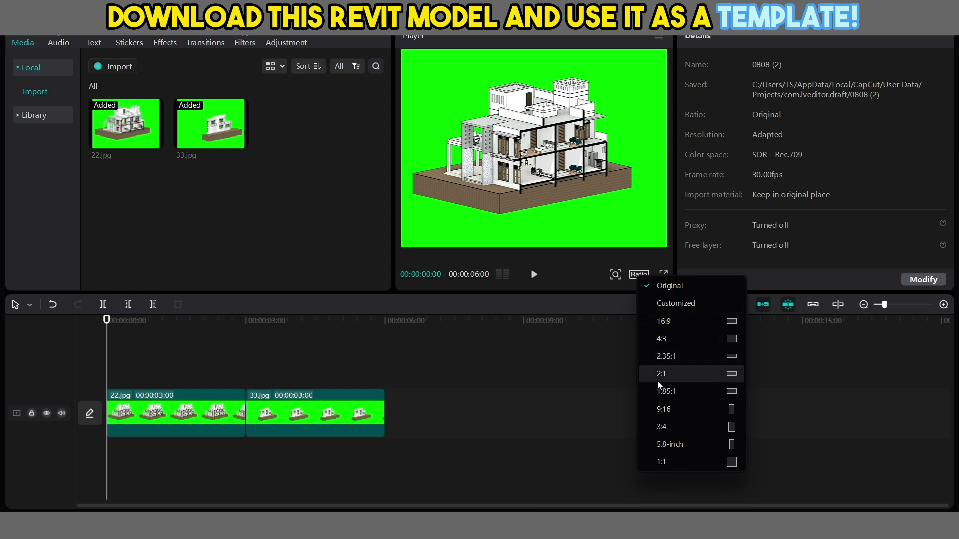
{"action": "left_click", "coordinate": [659, 409]}
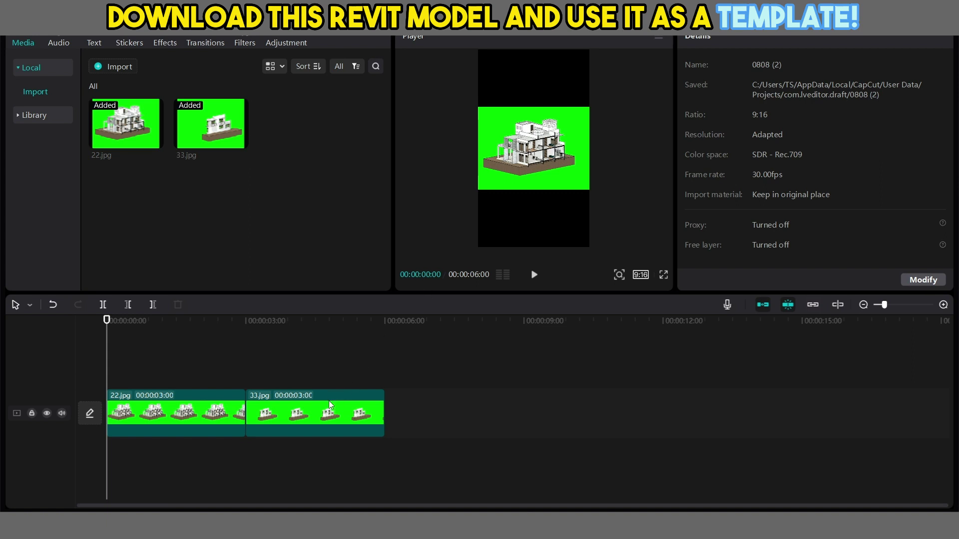
{"action": "left_click", "coordinate": [533, 275]}
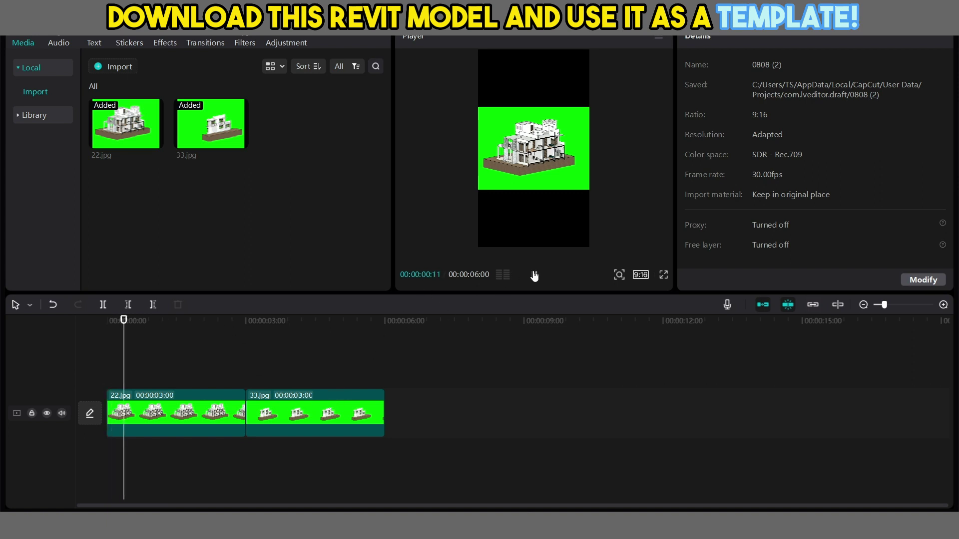
{"action": "left_click", "coordinate": [533, 275]}
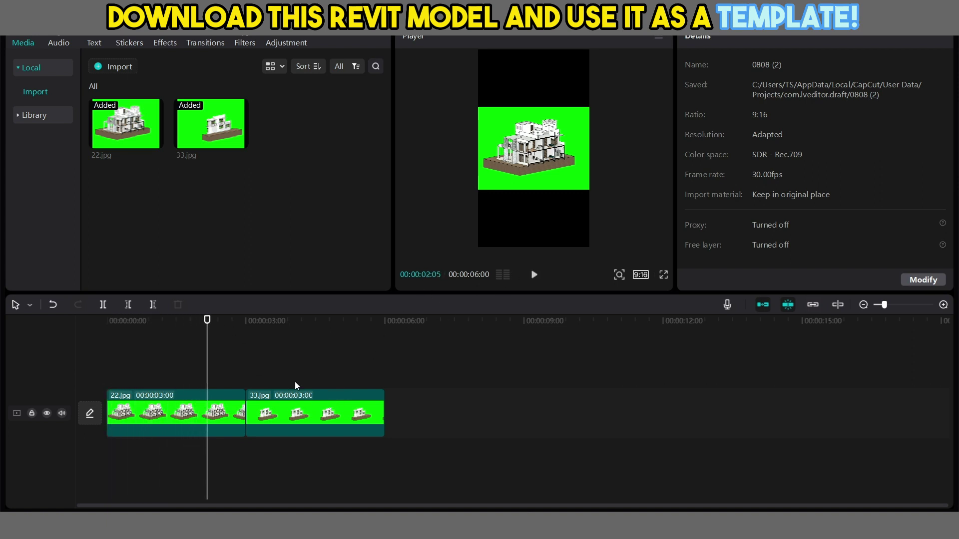
Step: Shorten the 22.jpg clip to about 00:00:01:09 and move the 33.jpg clip onto a track above it, starting at zero
{"action": "left_click", "coordinate": [210, 413]}
{"action": "left_click_drag", "start_coordinate": [242, 413], "coordinate": [167, 413]}
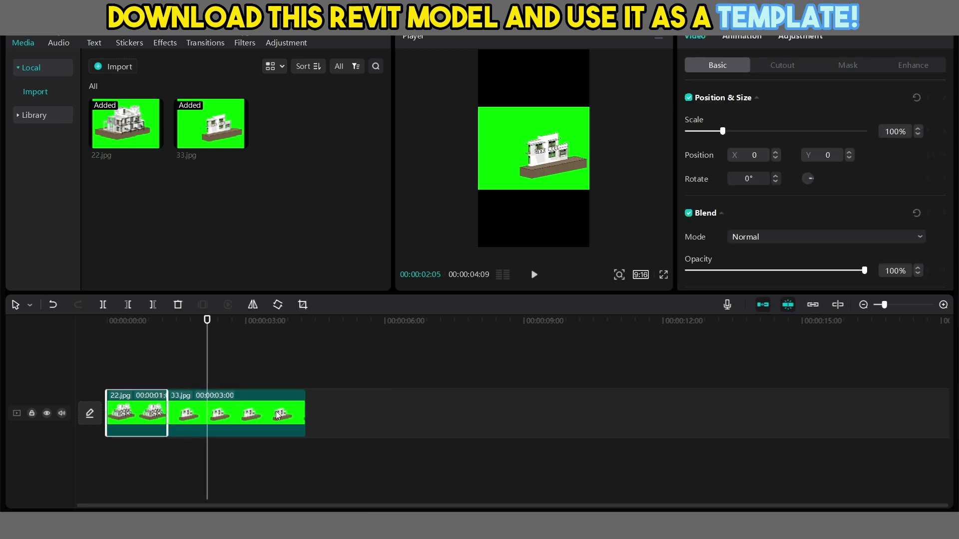
{"action": "left_click_drag", "start_coordinate": [251, 416], "coordinate": [130, 348]}
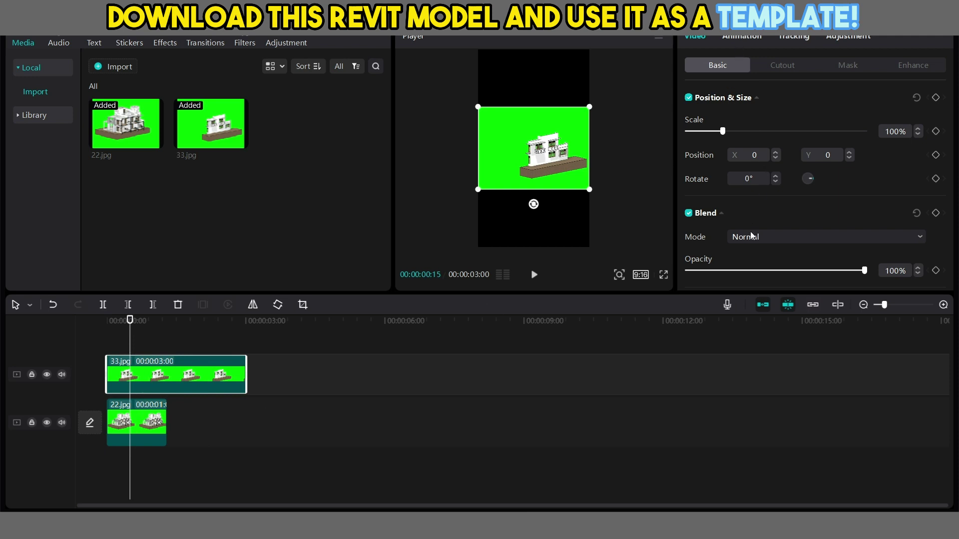
Step: Apply a chroma key to the 33.jpg clip, sampling its green background and setting the strength to 100
{"action": "scroll", "coordinate": [755, 89], "scroll_direction": "down", "scroll_amount": 1}
{"action": "left_click", "coordinate": [769, 68]}
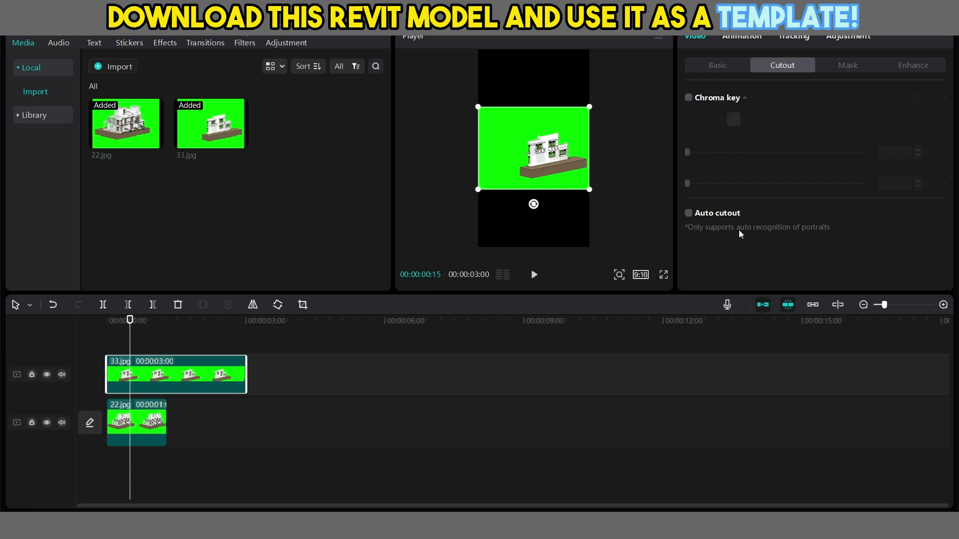
{"action": "left_click", "coordinate": [688, 97]}
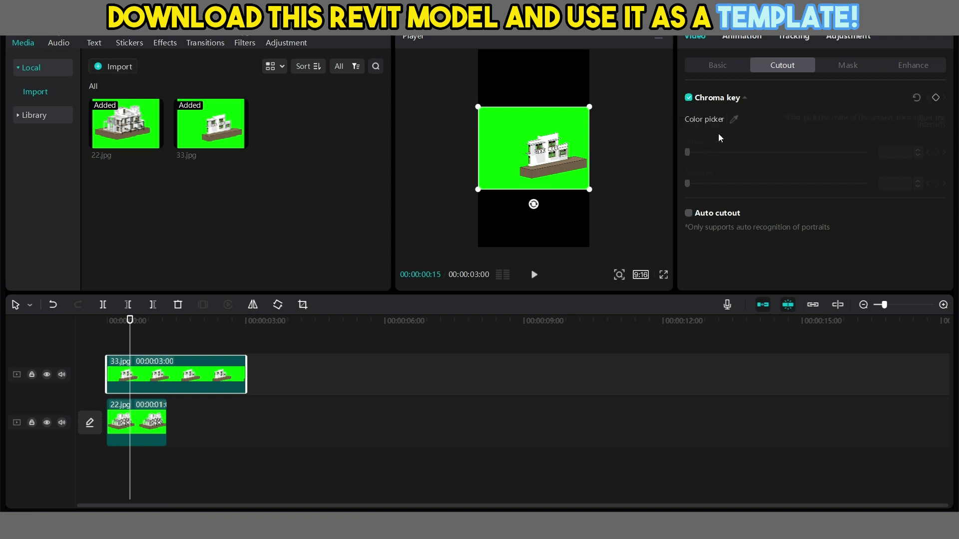
{"action": "left_click", "coordinate": [590, 138]}
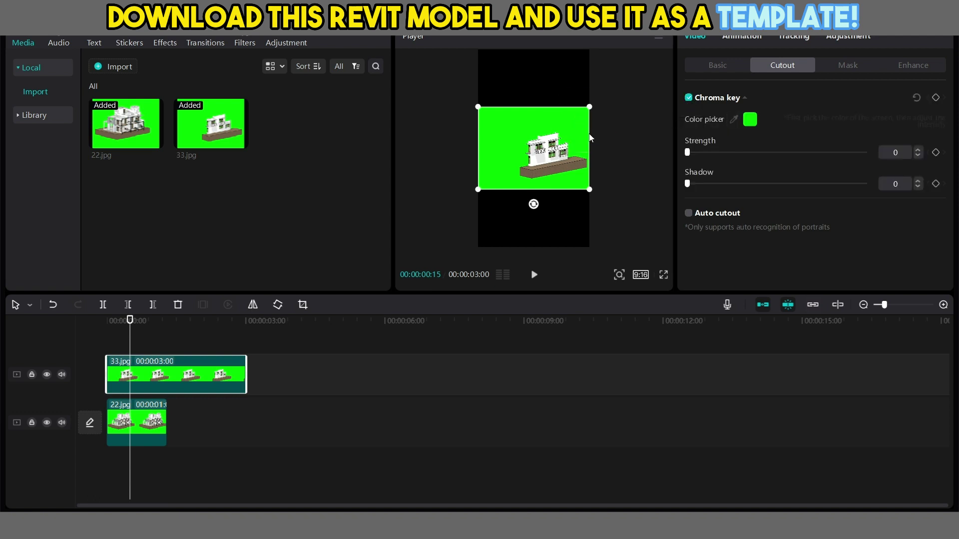
{"action": "left_click_drag", "start_coordinate": [695, 153], "coordinate": [864, 161]}
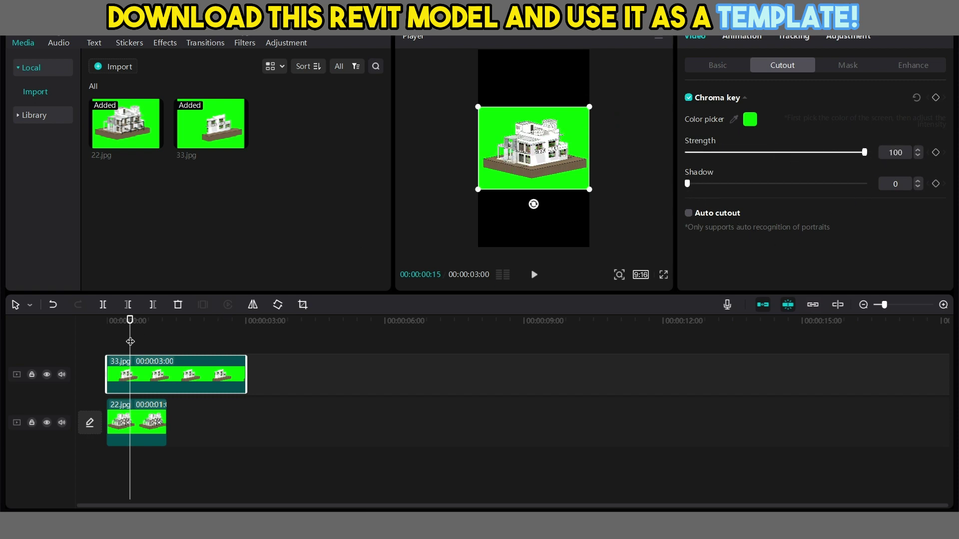
Step: Split the 33.jpg clip at 00:00:01:09, where the 22.jpg clip ends, and return the playhead to the start
{"action": "left_click_drag", "start_coordinate": [130, 342], "coordinate": [167, 346]}
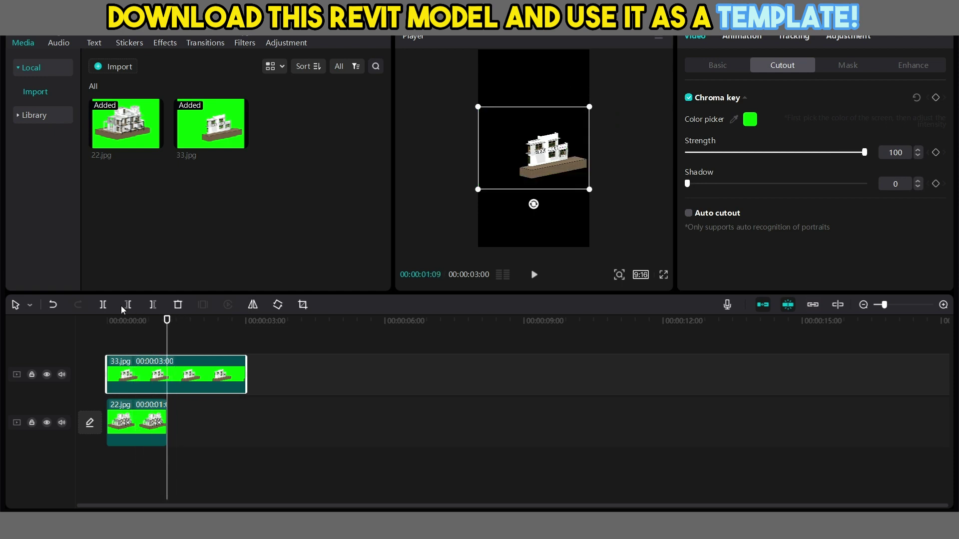
{"action": "left_click", "coordinate": [103, 304]}
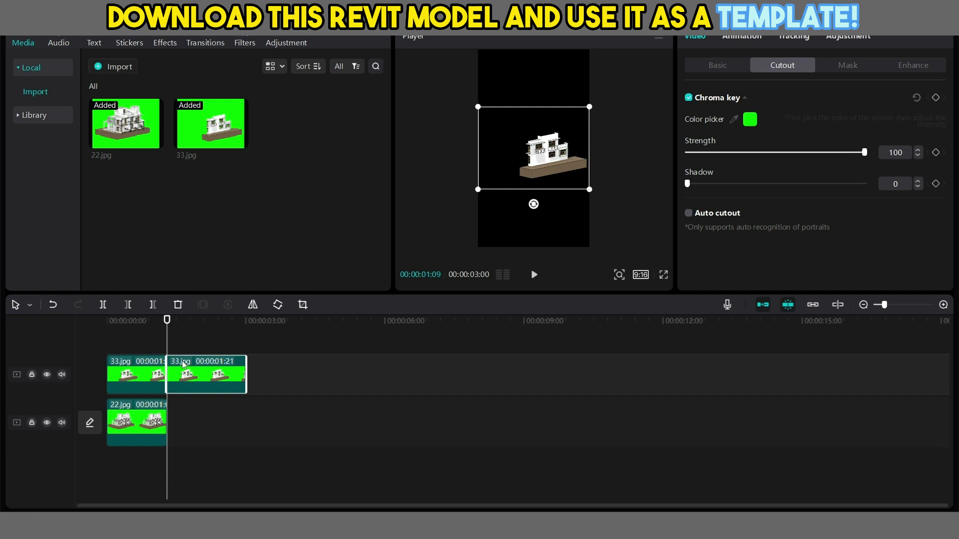
{"action": "left_click_drag", "start_coordinate": [167, 345], "coordinate": [128, 350]}
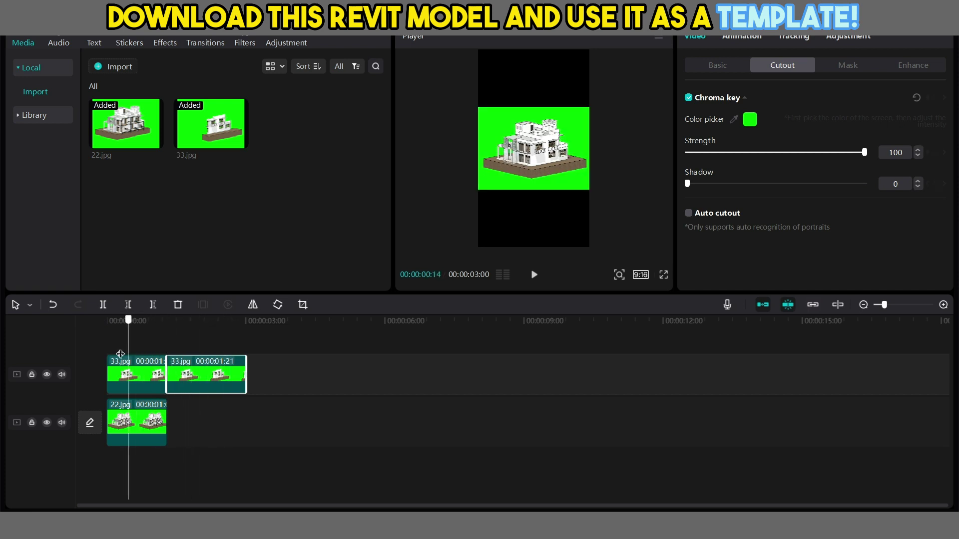
Step: Apply a chroma key to the 22.jpg clip, sampling its green background and setting the strength to 100
{"action": "left_click", "coordinate": [144, 425]}
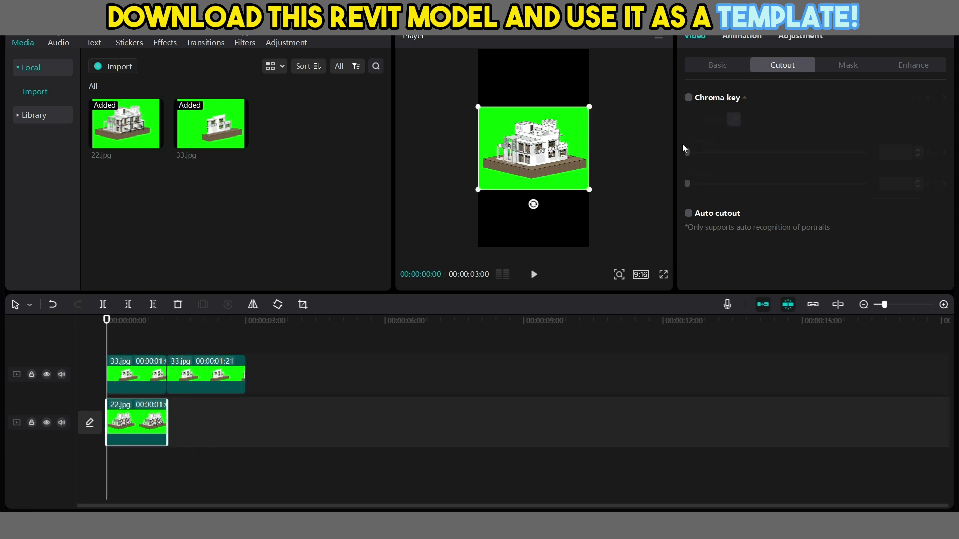
{"action": "left_click", "coordinate": [689, 98]}
{"action": "left_click", "coordinate": [733, 118]}
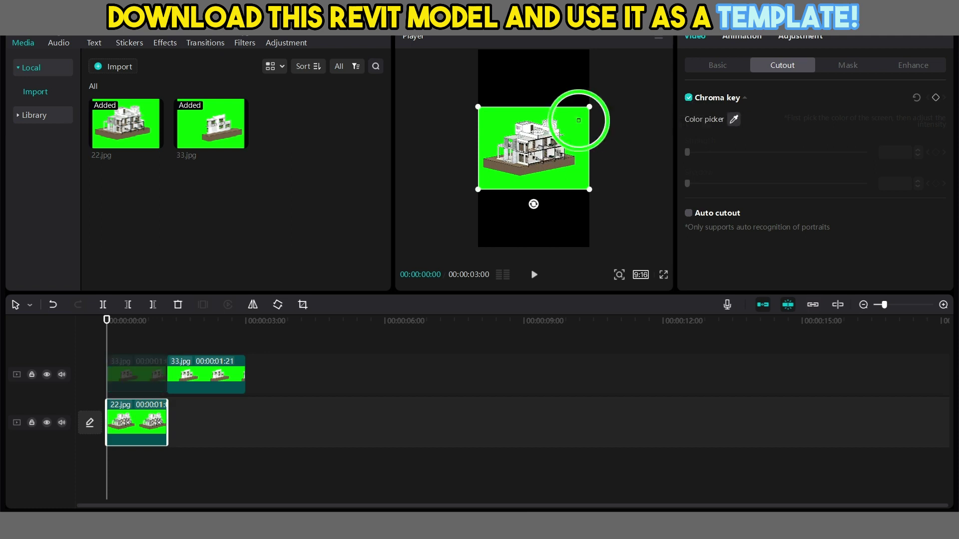
{"action": "left_click", "coordinate": [581, 125]}
{"action": "left_click_drag", "start_coordinate": [687, 153], "coordinate": [907, 151]}
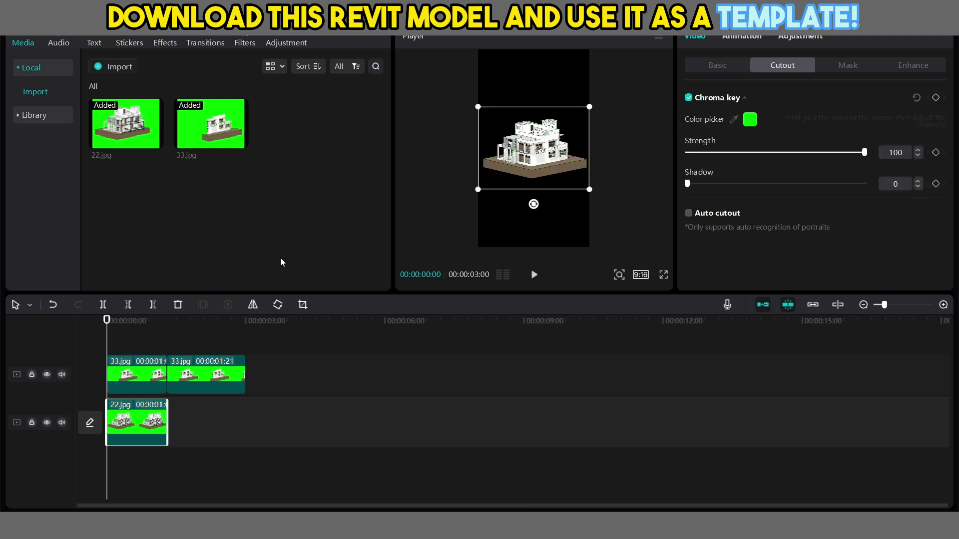
Step: Add a Position & Size keyframe at 00:00:01:09, at the start of the second 33.jpg segment
{"action": "left_click", "coordinate": [306, 361]}
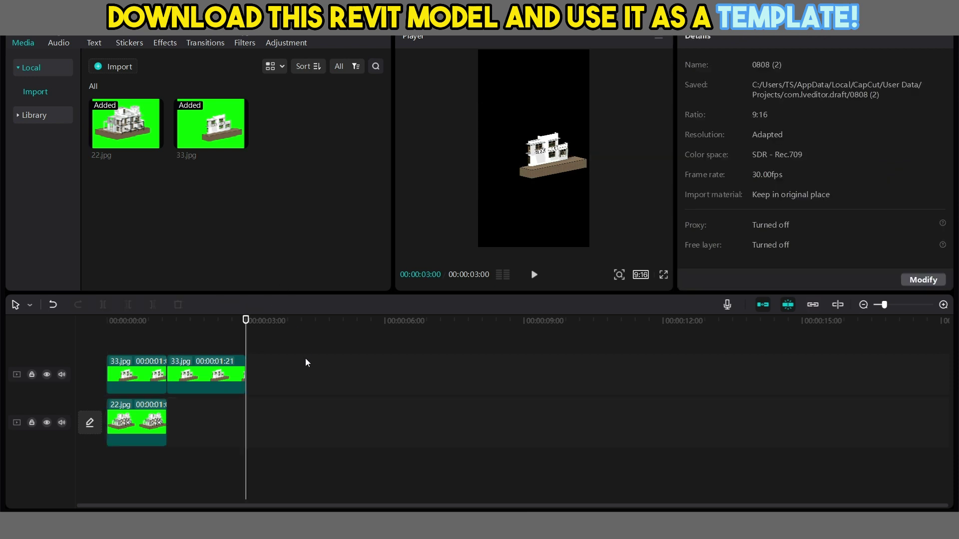
{"action": "left_click_drag", "start_coordinate": [245, 336], "coordinate": [99, 336]}
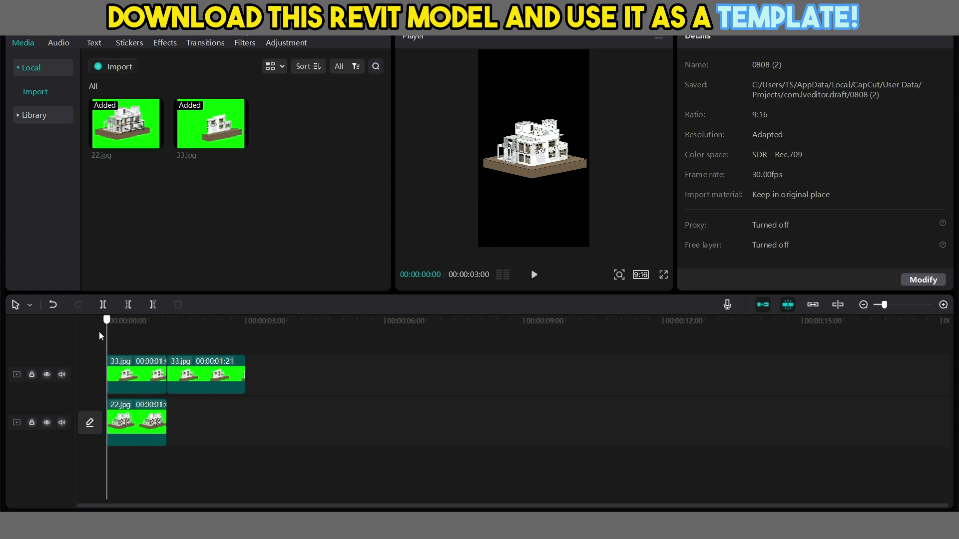
{"action": "left_click", "coordinate": [197, 372]}
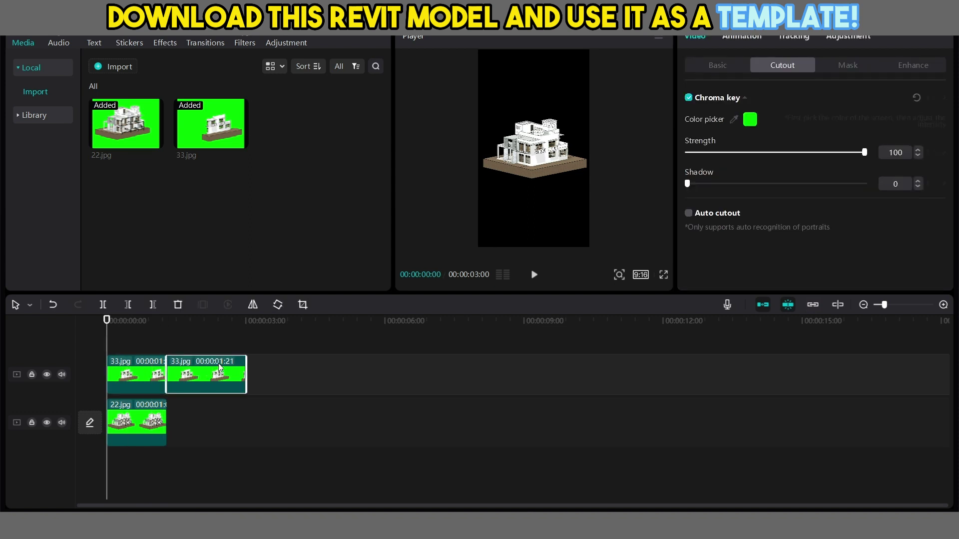
{"action": "left_click_drag", "start_coordinate": [102, 336], "coordinate": [167, 345]}
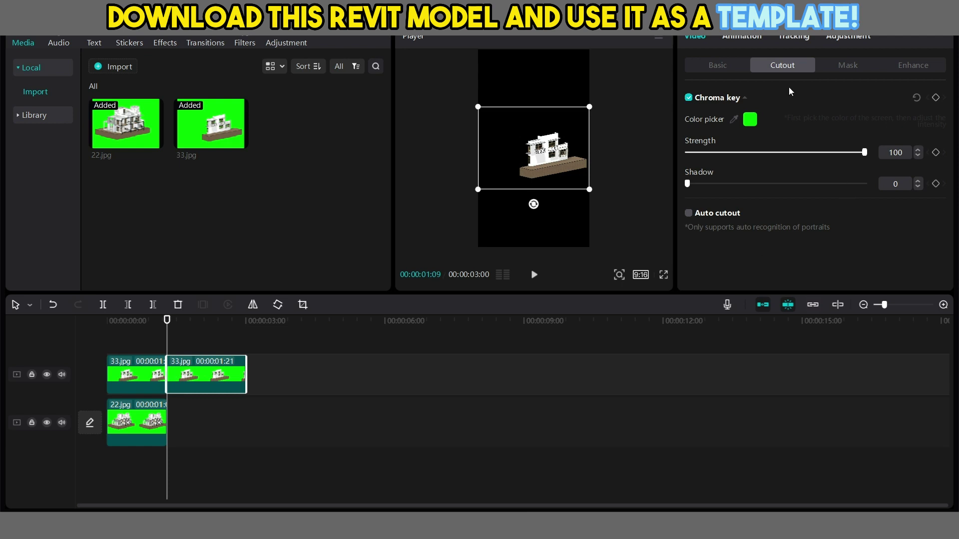
{"action": "left_click", "coordinate": [721, 65]}
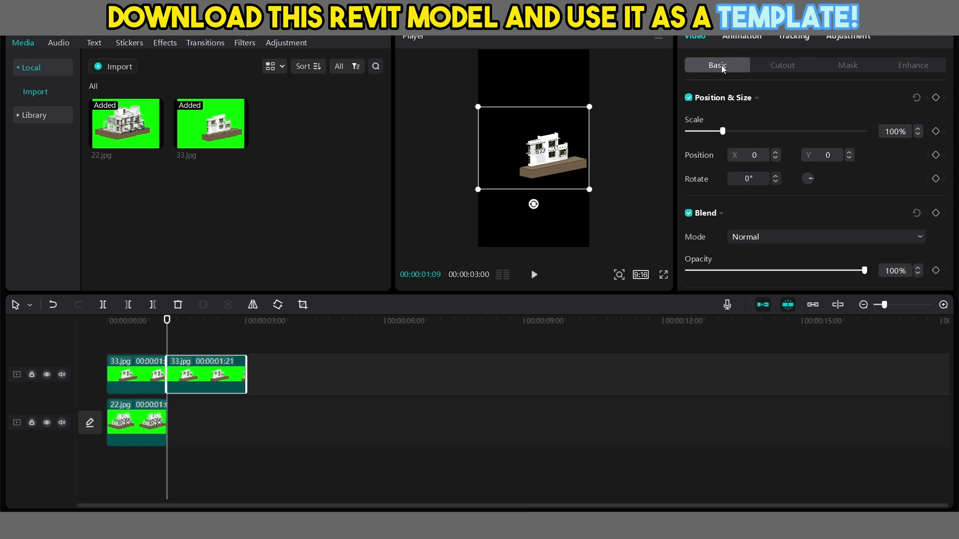
{"action": "left_click", "coordinate": [935, 97]}
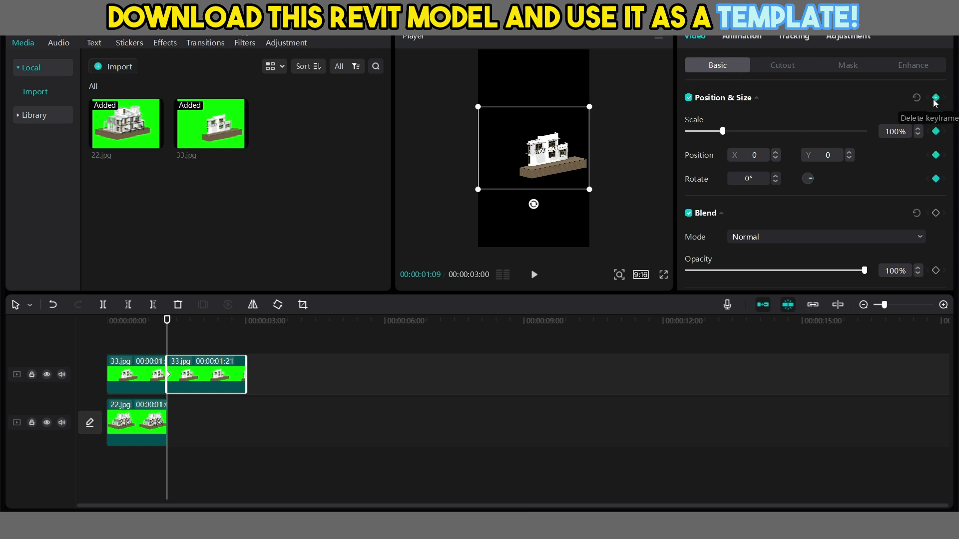
Step: Add a Position & Size keyframe at 00:00:02:12 on the second 33.jpg segment, moving the image straight down to about Y -1117
{"action": "left_click_drag", "start_coordinate": [163, 342], "coordinate": [218, 340]}
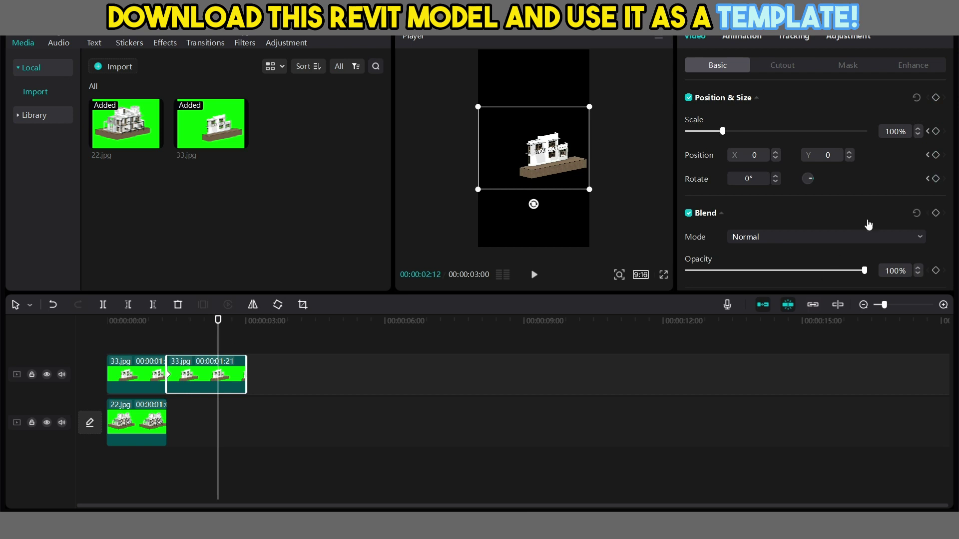
{"action": "left_click", "coordinate": [933, 98]}
{"action": "left_click_drag", "start_coordinate": [548, 156], "coordinate": [532, 222]}
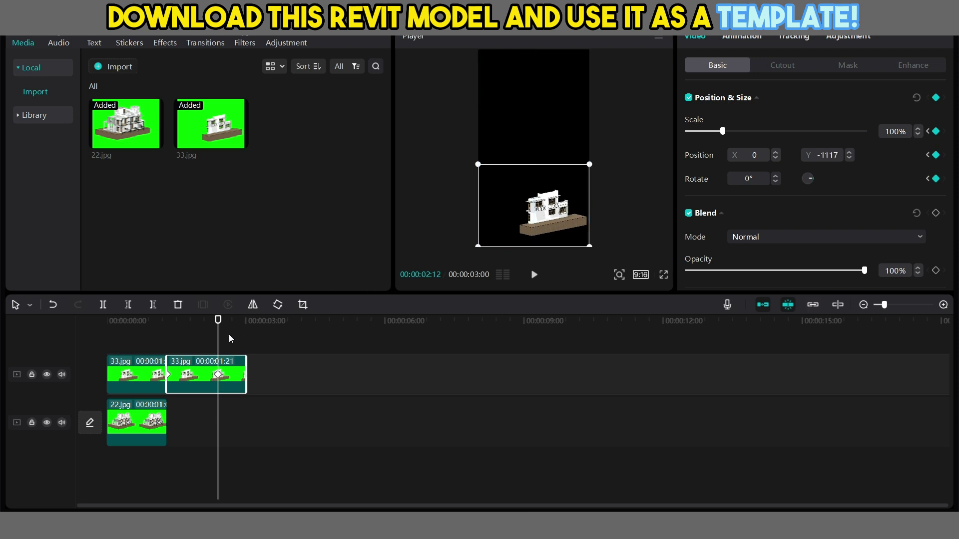
Step: Add a Position & Size keyframe at 00:00:03:00 with the second 33.jpg segment lowered to about Y -2372, and preview the animation
{"action": "left_click_drag", "start_coordinate": [218, 344], "coordinate": [249, 341]}
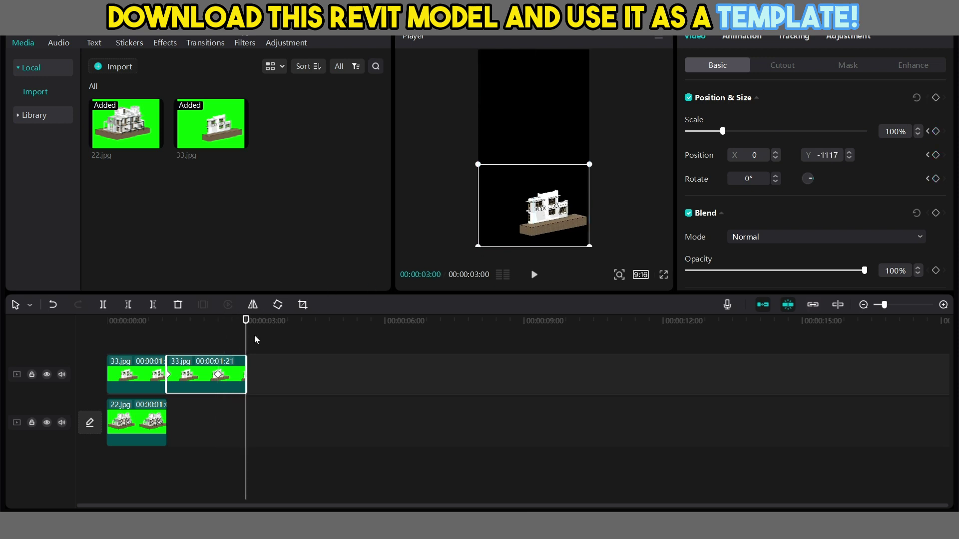
{"action": "left_click", "coordinate": [935, 98]}
{"action": "left_click_drag", "start_coordinate": [543, 224], "coordinate": [542, 281]}
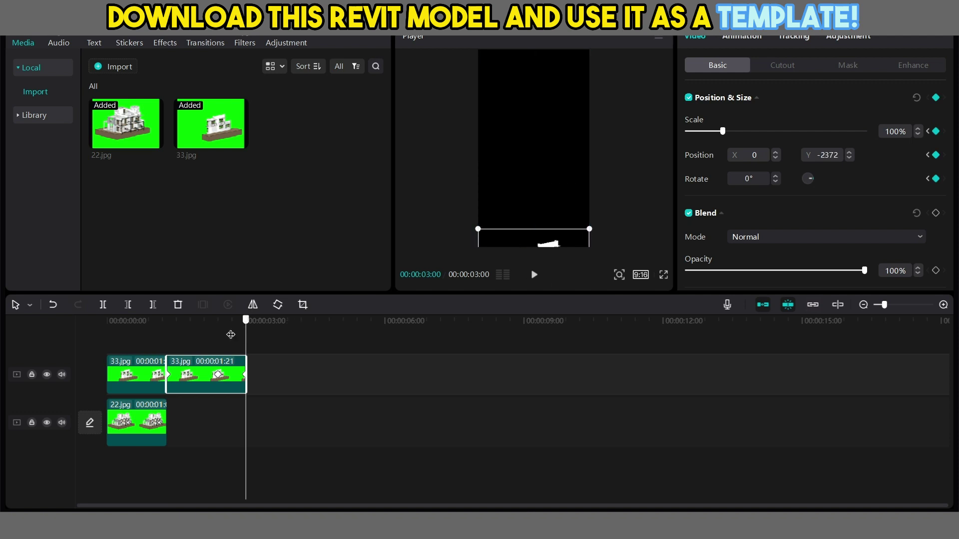
{"action": "left_click", "coordinate": [92, 332]}
{"action": "left_click", "coordinate": [533, 275]}
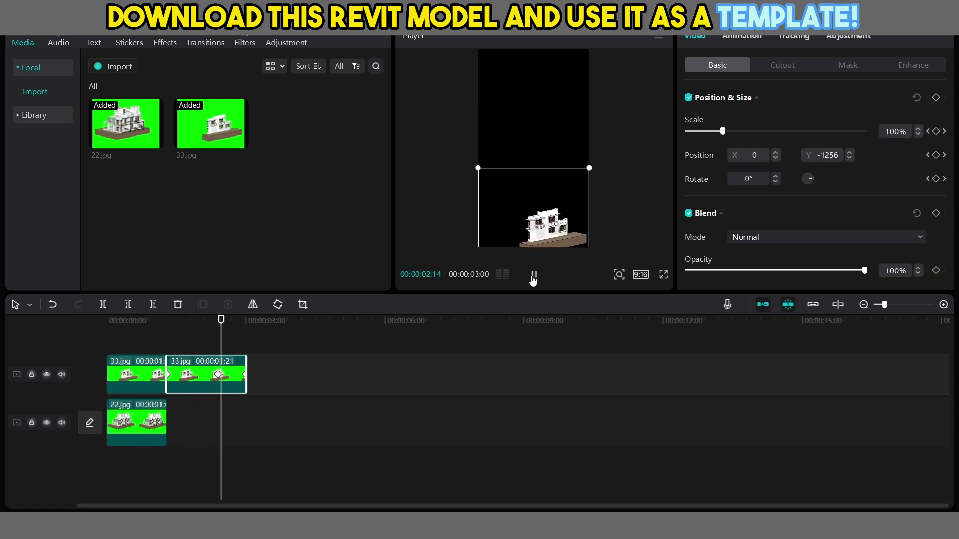
Step: Extend the 22.jpg clip to 00:00:03:00, matching the end of the second 33.jpg segment, and play the result
{"action": "left_click", "coordinate": [142, 410]}
{"action": "left_click_drag", "start_coordinate": [166, 423], "coordinate": [243, 423]}
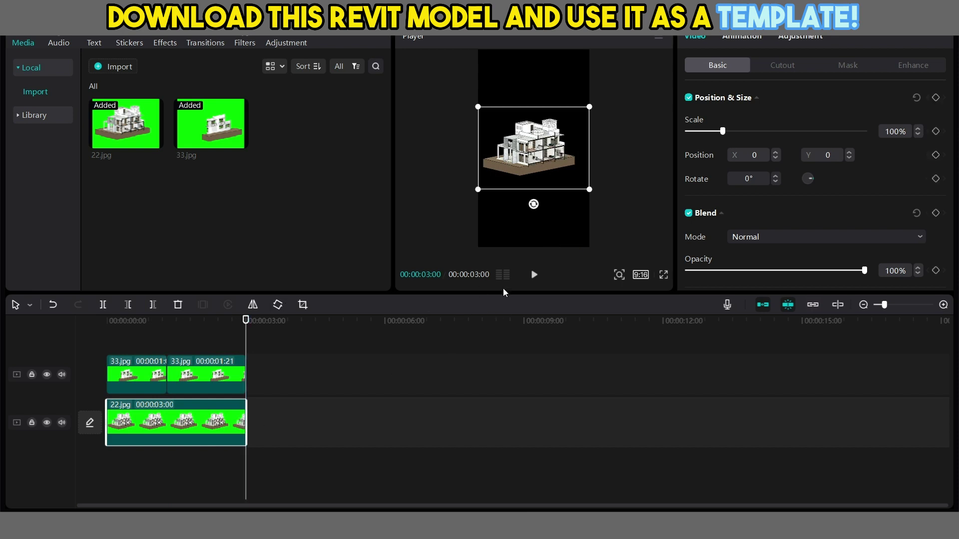
{"action": "left_click", "coordinate": [535, 276]}
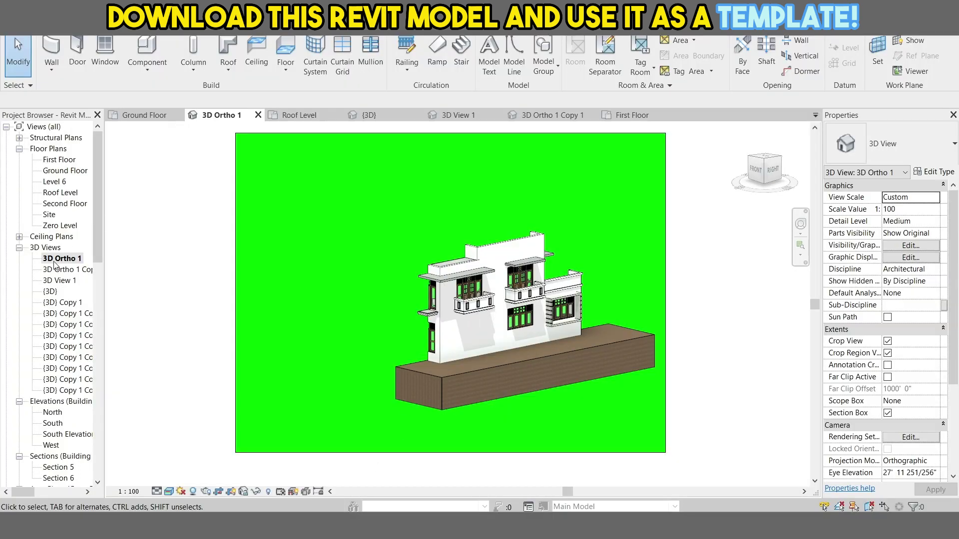
Step: In Revit's 3D Ortho 1 view, reveal the hidden elements to bring back the cut house and orient the view to the Right side
{"action": "key", "text": "r"}
{"action": "key", "text": "h"}
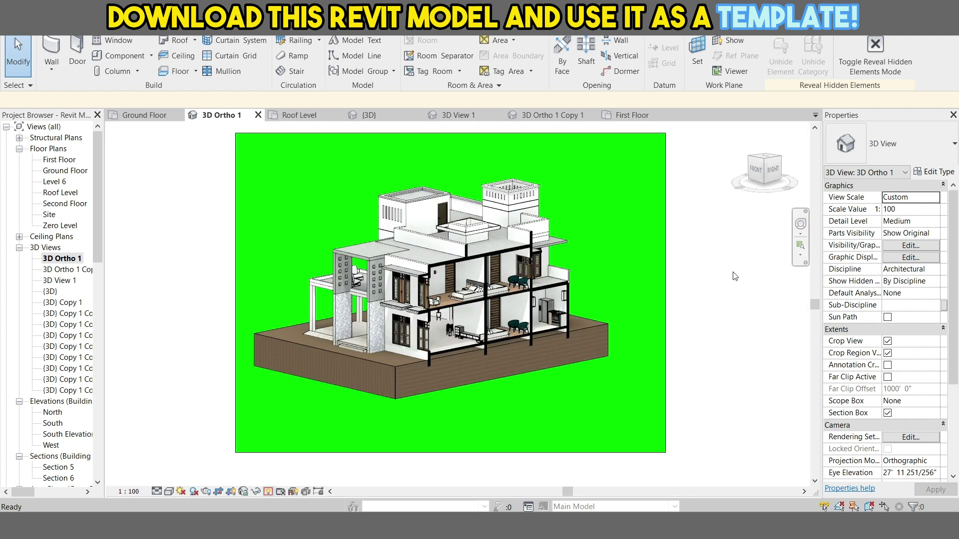
{"action": "left_click", "coordinate": [773, 170]}
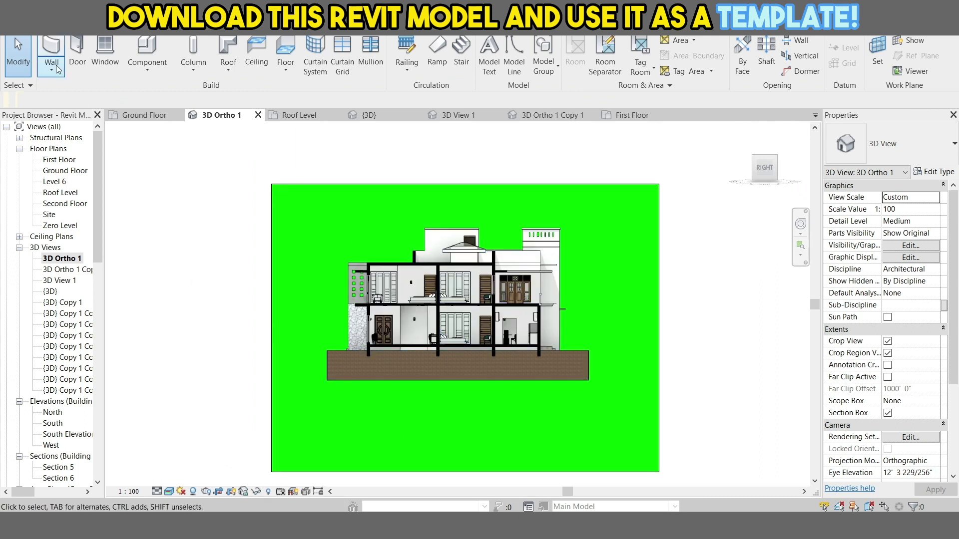
Step: Export the current view as a JPEG image named 44 in the Documents folder, fitted to 1500 pixels horizontally
{"action": "left_click", "coordinate": [15, 38]}
{"action": "mouse_move", "coordinate": [56, 237]}
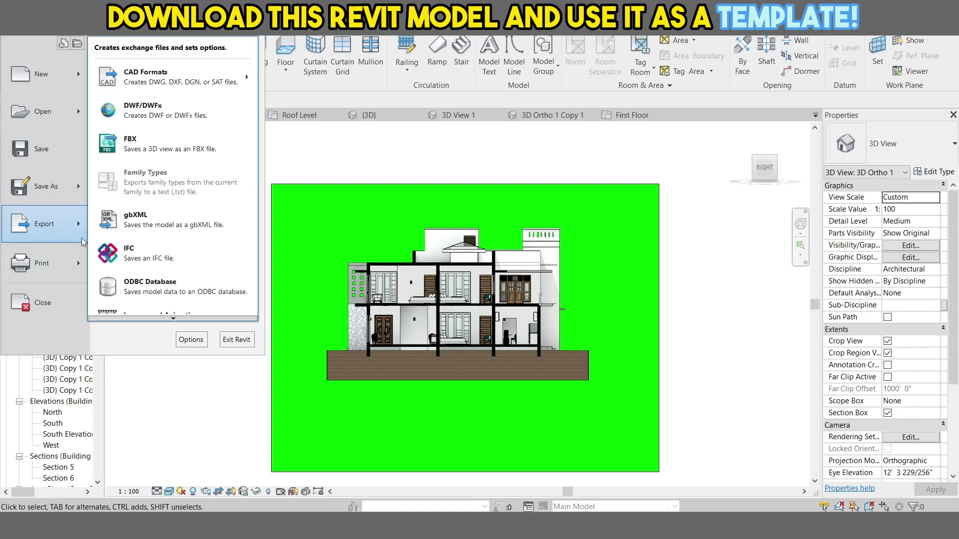
{"action": "mouse_move", "coordinate": [112, 312]}
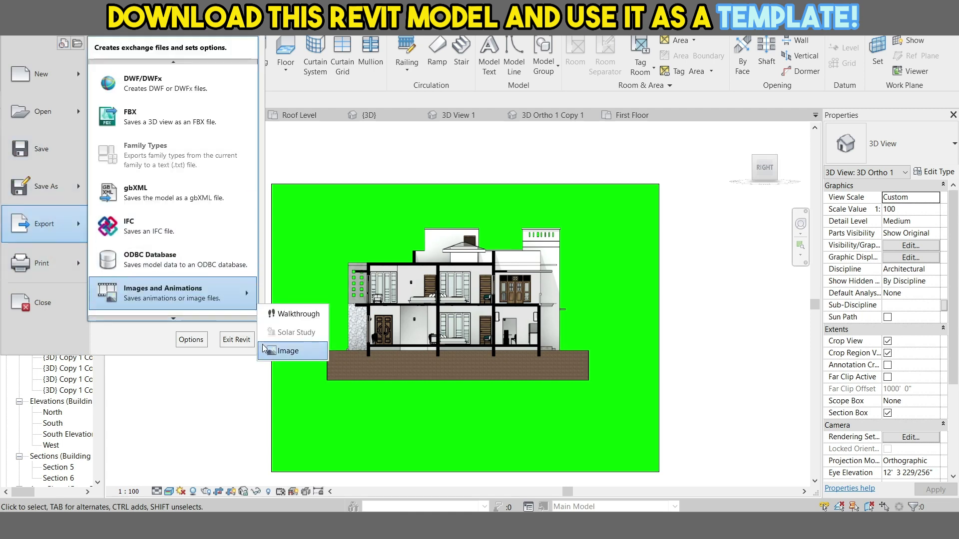
{"action": "left_click", "coordinate": [264, 348]}
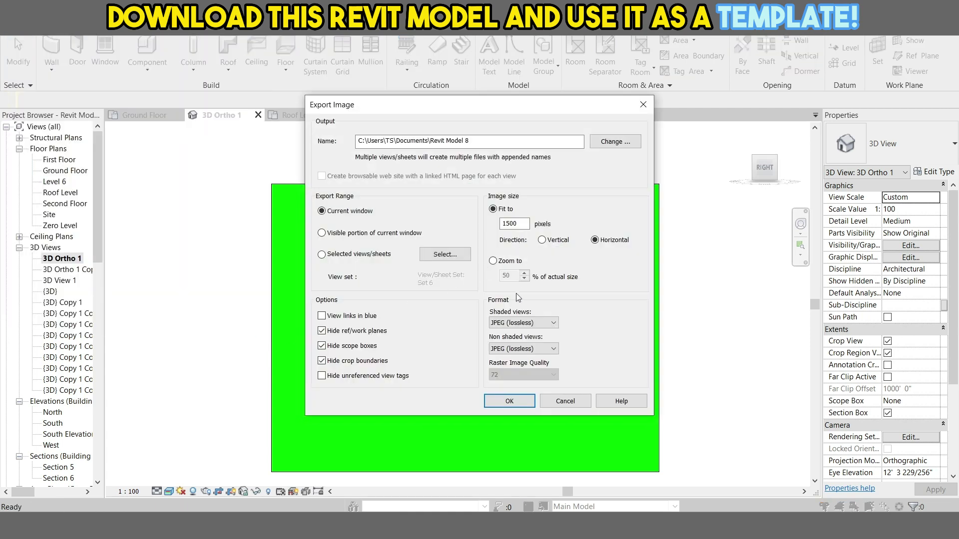
{"action": "left_click", "coordinate": [615, 141]}
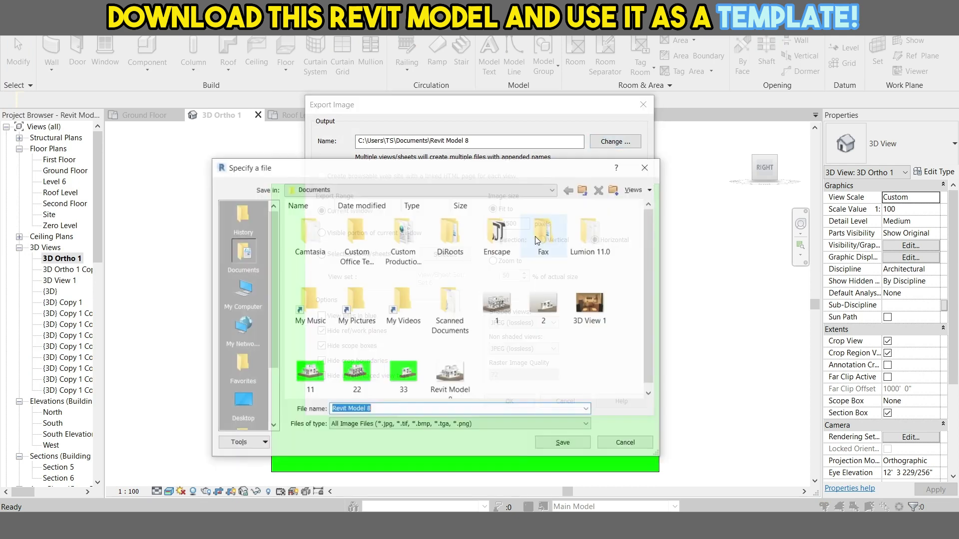
{"action": "type", "text": "44"}
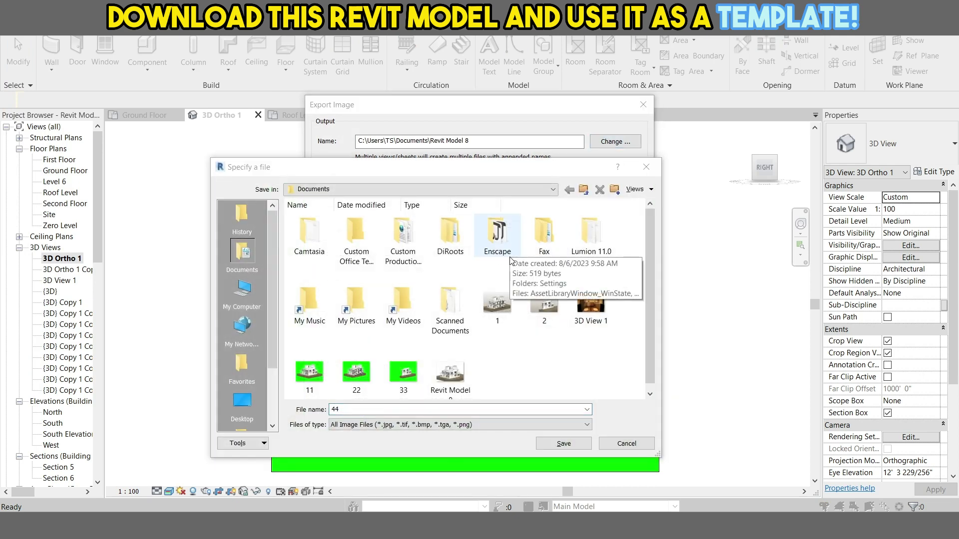
{"action": "left_click", "coordinate": [556, 442]}
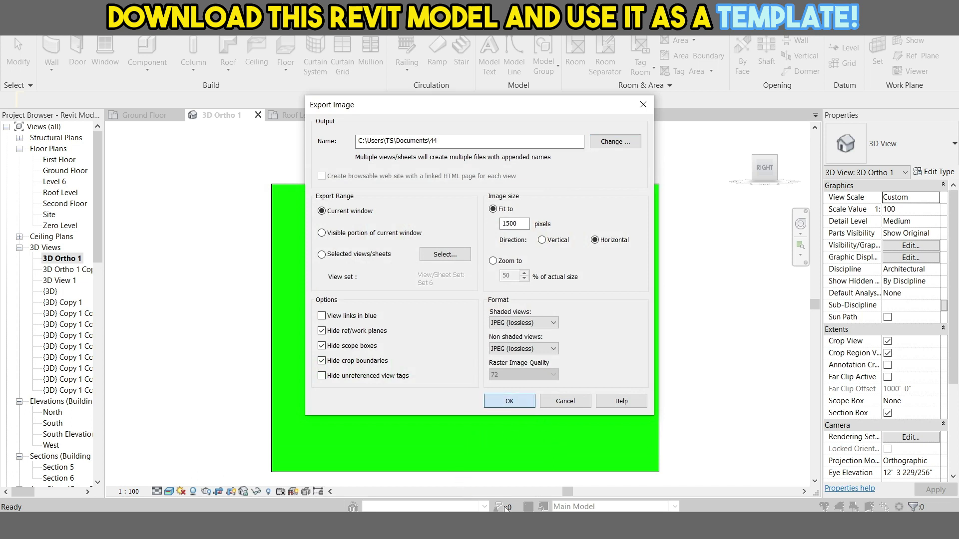
{"action": "left_click", "coordinate": [509, 404]}
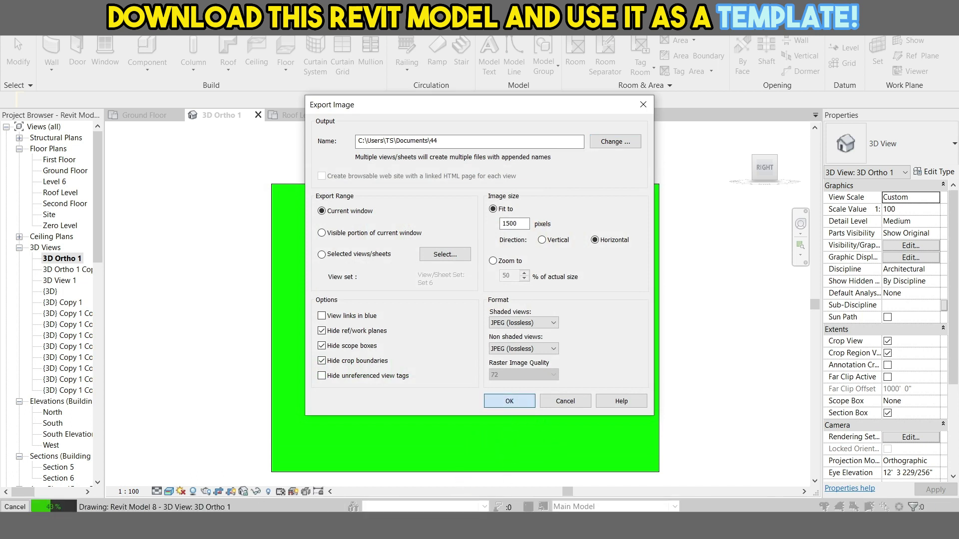
Step: Switch to CapCut, import 44.jpg from the Documents folder, and place it on the upper track directly after the second 33.jpg segment
{"action": "mouse_move", "coordinate": [504, 527]}
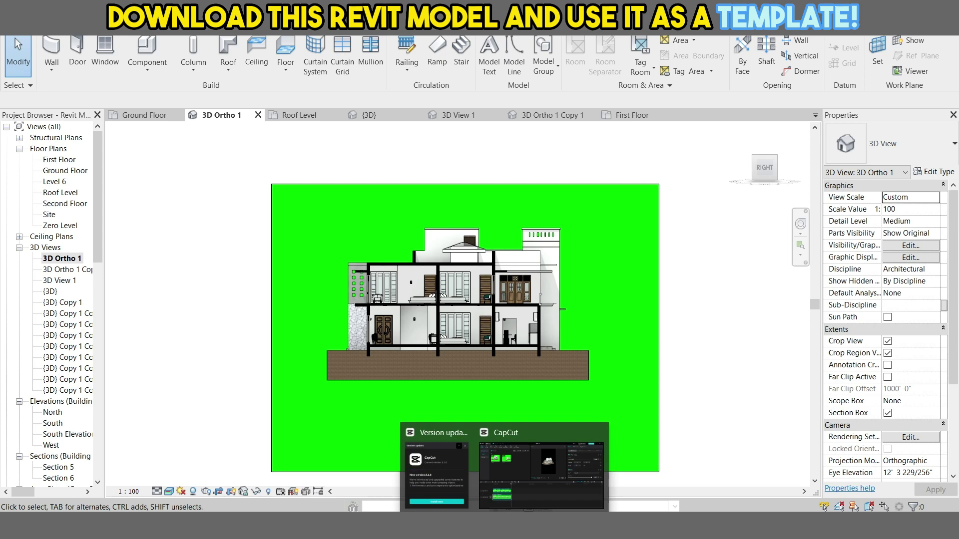
{"action": "left_click", "coordinate": [512, 489]}
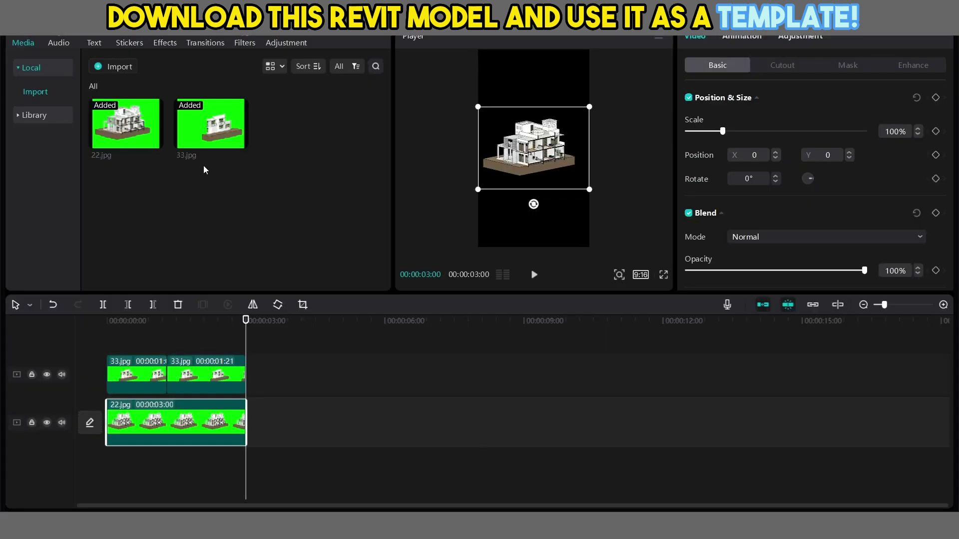
{"action": "left_click", "coordinate": [121, 67]}
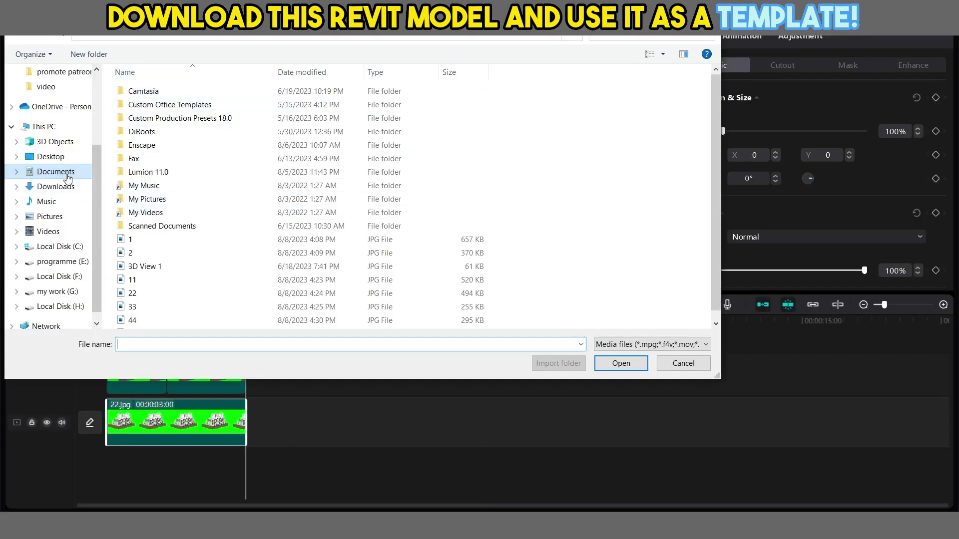
{"action": "double_click", "coordinate": [244, 320]}
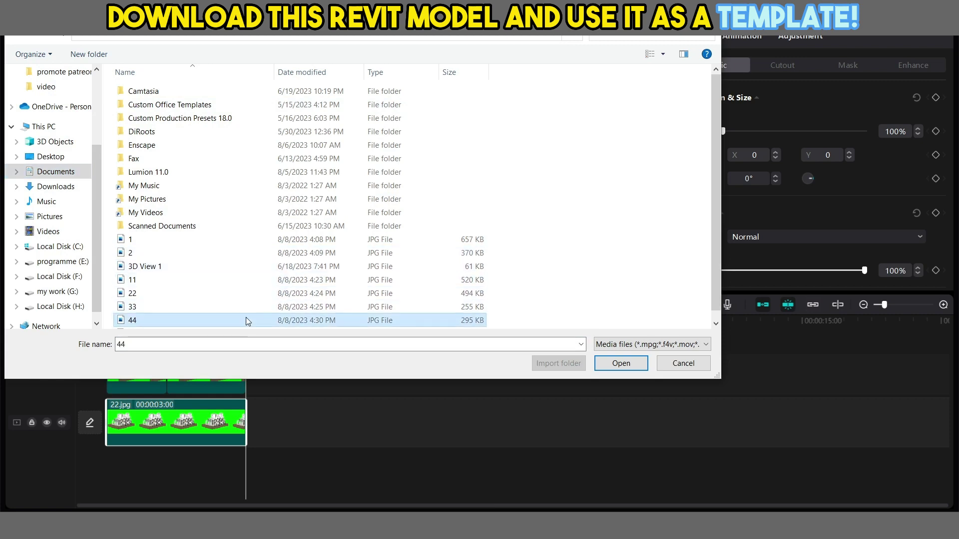
{"action": "left_click_drag", "start_coordinate": [299, 128], "coordinate": [261, 380]}
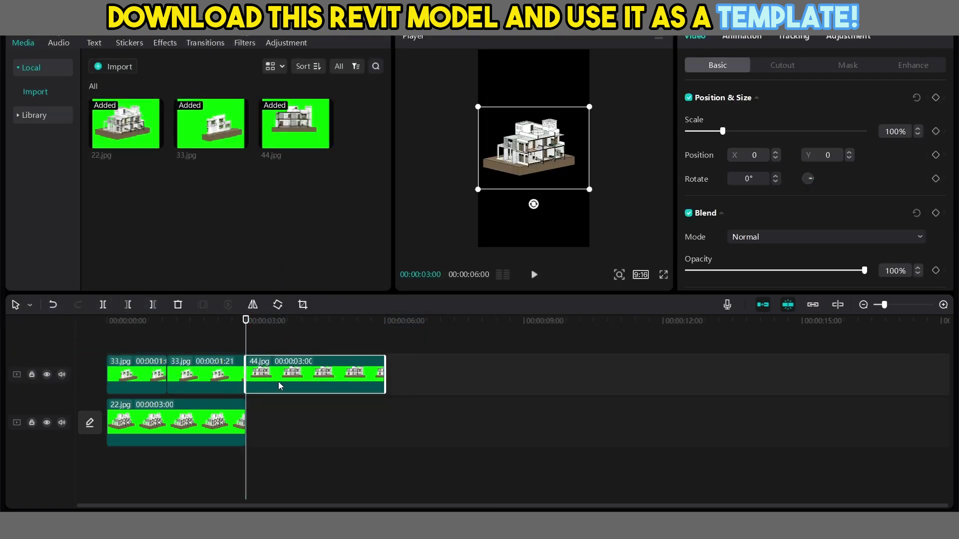
Step: Apply a chroma key to the 44.jpg clip, sampling its green background and setting the strength to 100
{"action": "mouse_move", "coordinate": [247, 344]}
{"action": "left_mouse_down"}
{"action": "mouse_move", "coordinate": [259, 344]}
{"action": "mouse_move", "coordinate": [231, 352]}
{"action": "mouse_move", "coordinate": [259, 357]}
{"action": "left_mouse_up"}
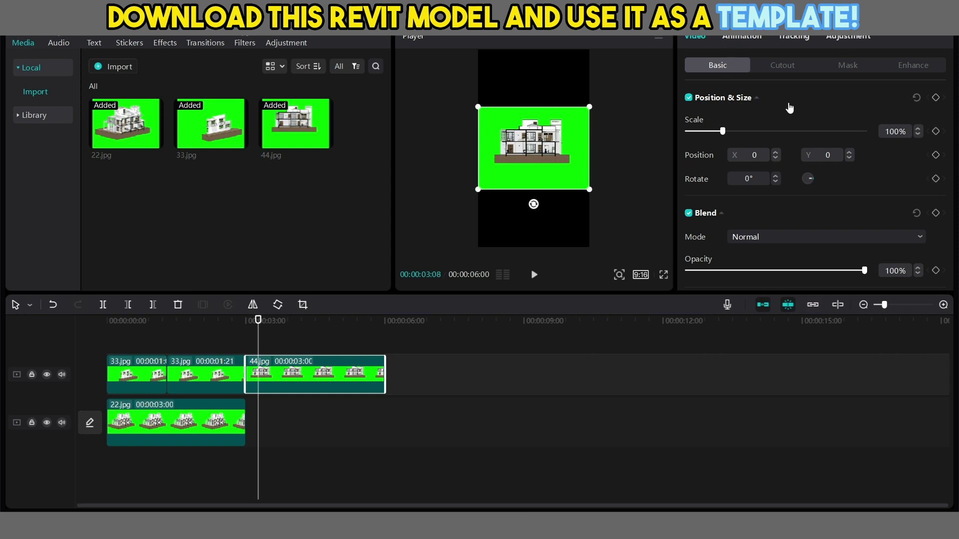
{"action": "left_click", "coordinate": [766, 61]}
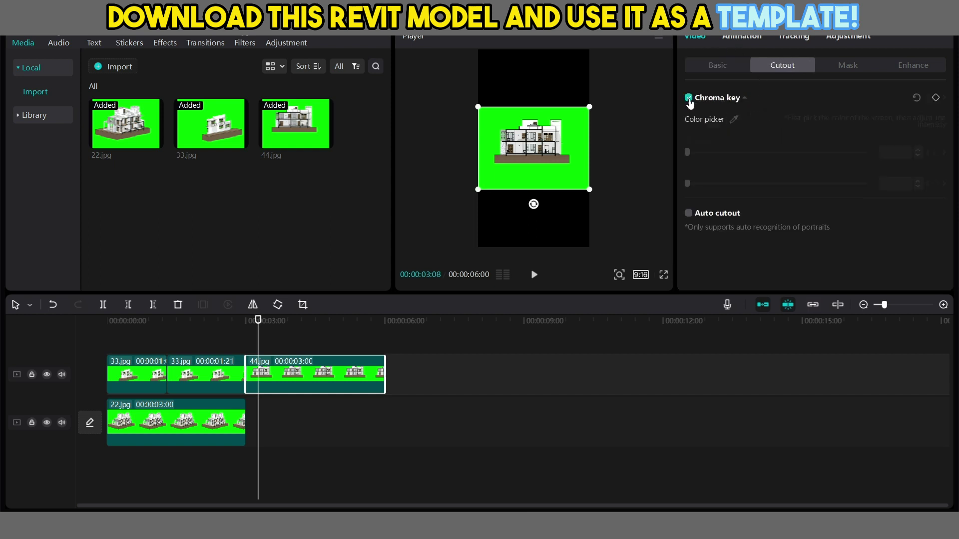
{"action": "left_click", "coordinate": [575, 131]}
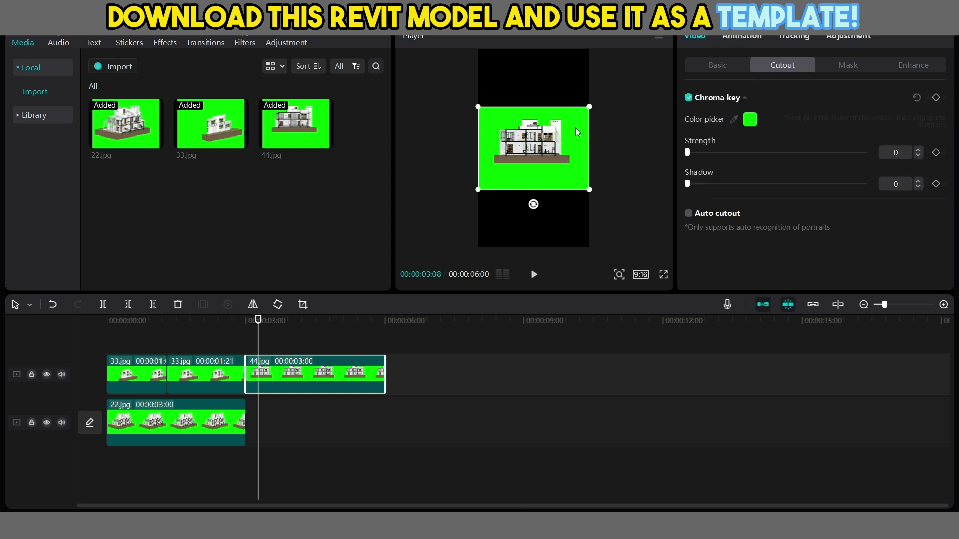
{"action": "left_click_drag", "start_coordinate": [687, 152], "coordinate": [949, 179]}
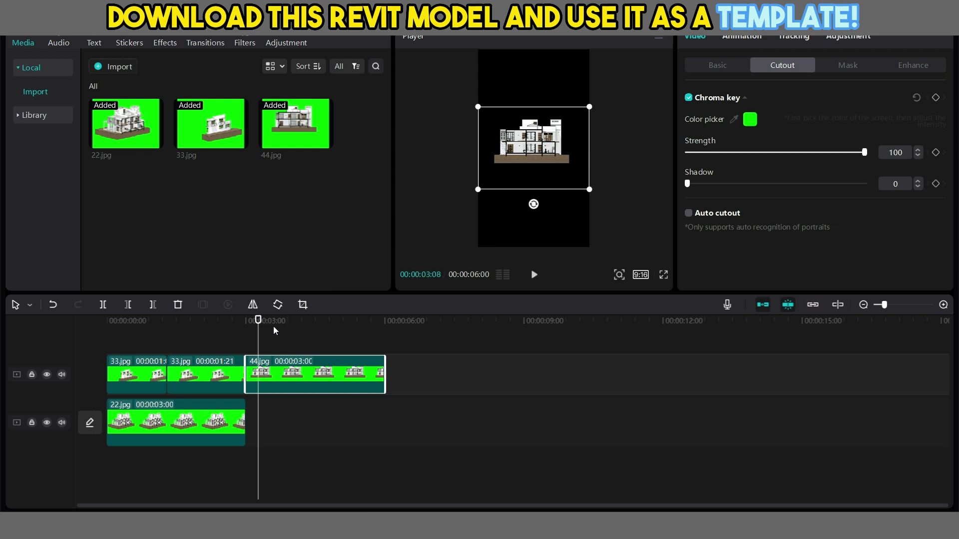
Step: Move the 44.jpg clip to the lower track directly after 22.jpg, and extend the 22.jpg clip to 00:00:03:21
{"action": "left_click_drag", "start_coordinate": [260, 341], "coordinate": [277, 417]}
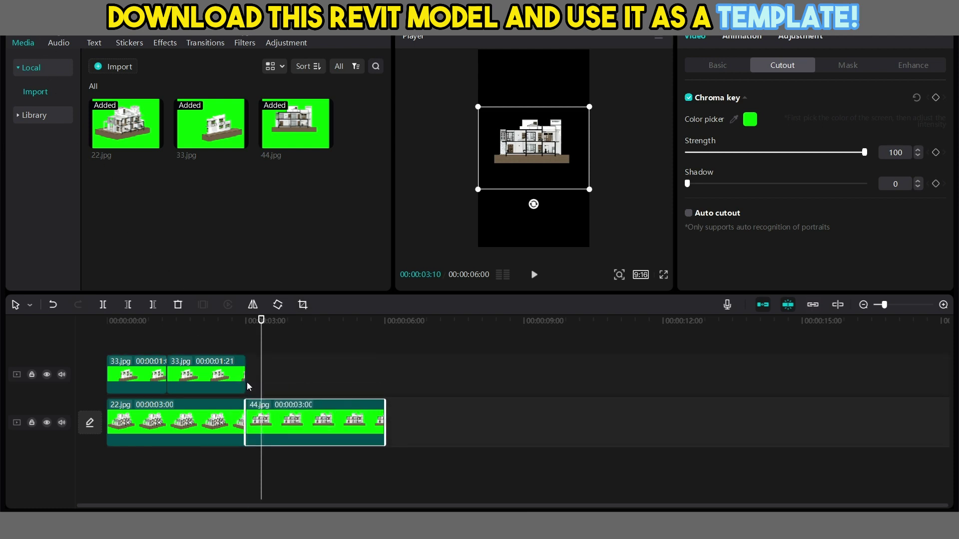
{"action": "left_click_drag", "start_coordinate": [246, 422], "coordinate": [275, 422]}
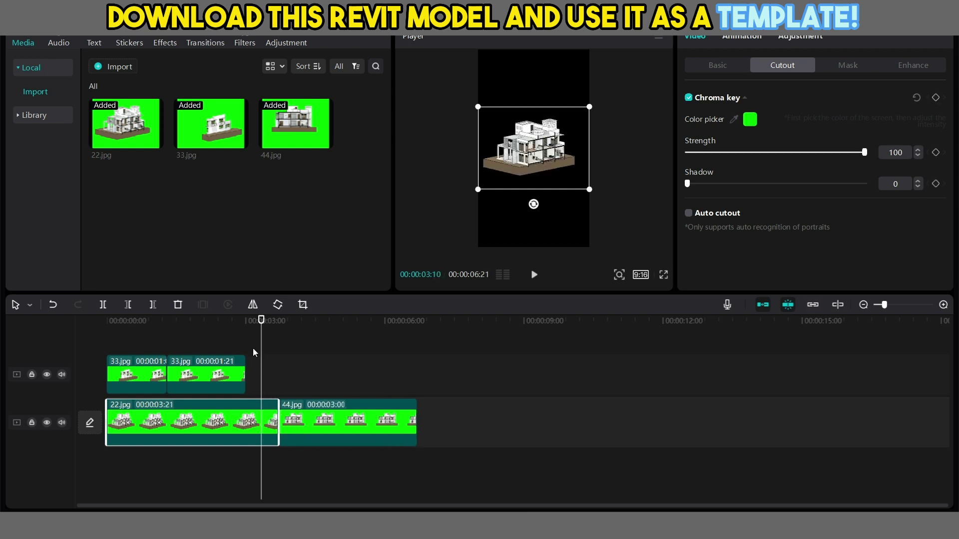
Step: Add a Then and Now transition between 22.jpg and 44.jpg, preview it from the start, and lengthen it to about 0.9 s
{"action": "left_click", "coordinate": [204, 43]}
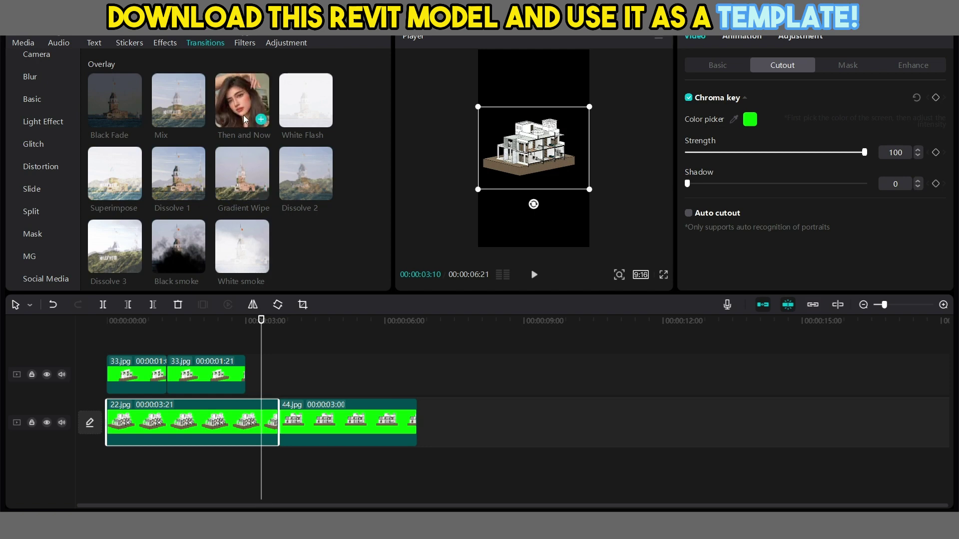
{"action": "mouse_move", "coordinate": [243, 115]}
{"action": "left_mouse_down"}
{"action": "mouse_move", "coordinate": [292, 320]}
{"action": "mouse_move", "coordinate": [277, 417]}
{"action": "left_mouse_up"}
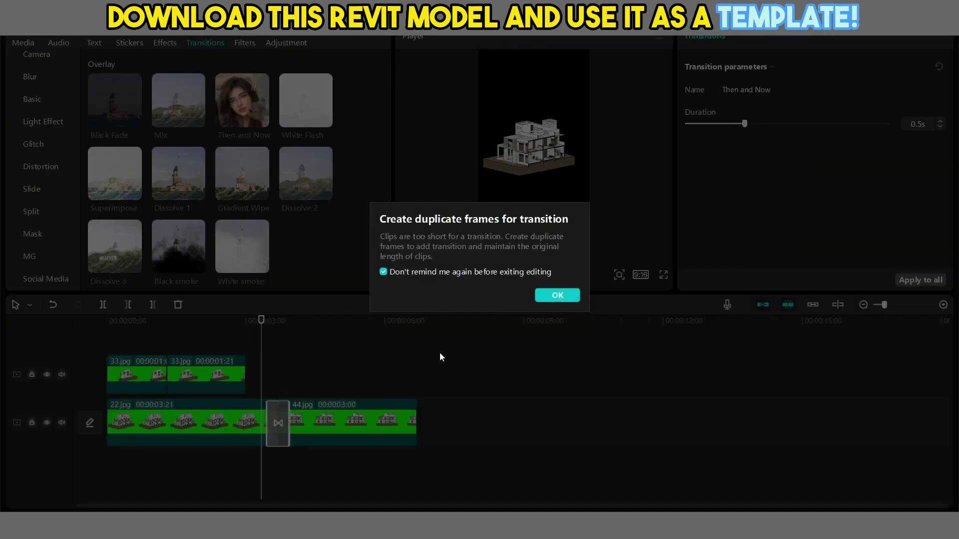
{"action": "left_click", "coordinate": [554, 295]}
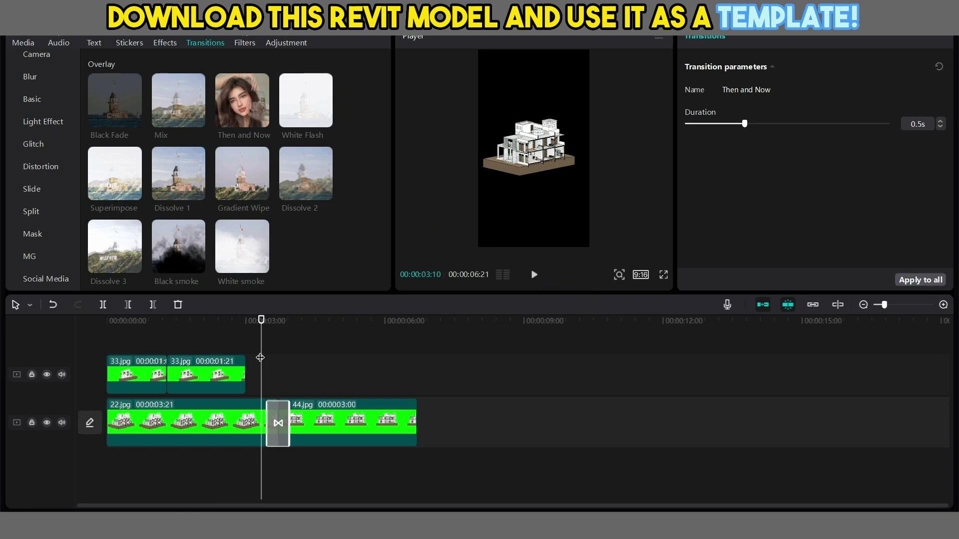
{"action": "left_click_drag", "start_coordinate": [260, 358], "coordinate": [108, 357]}
{"action": "left_click", "coordinate": [536, 275]}
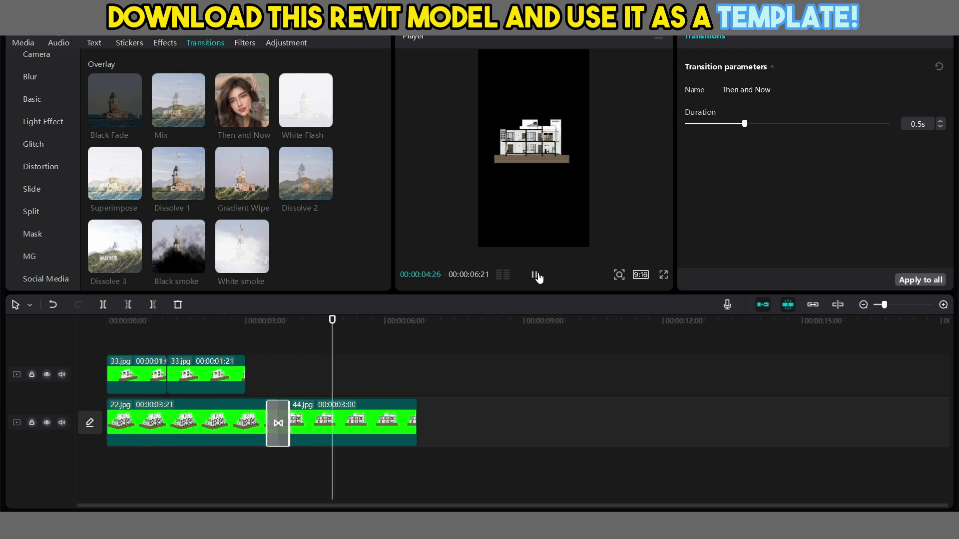
{"action": "left_click", "coordinate": [535, 275]}
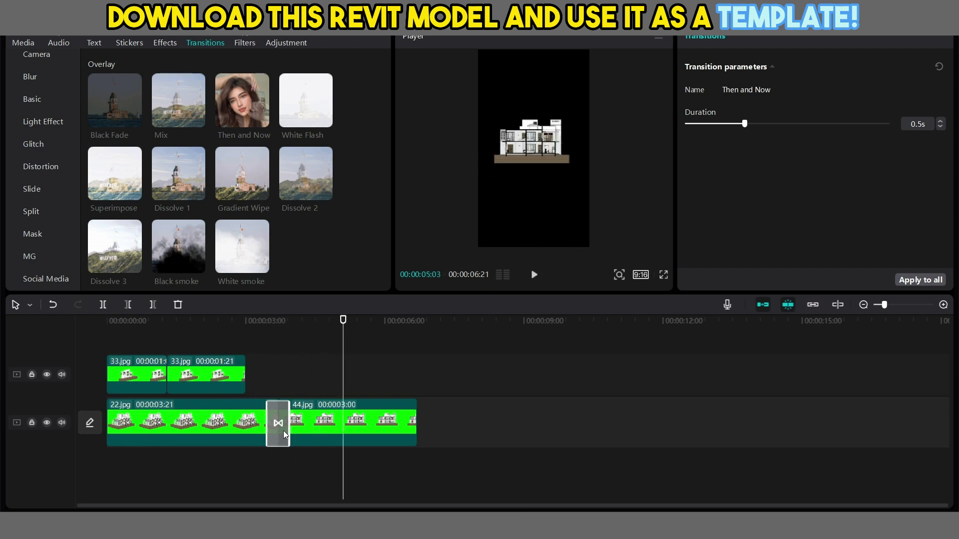
{"action": "left_click_drag", "start_coordinate": [286, 428], "coordinate": [296, 425]}
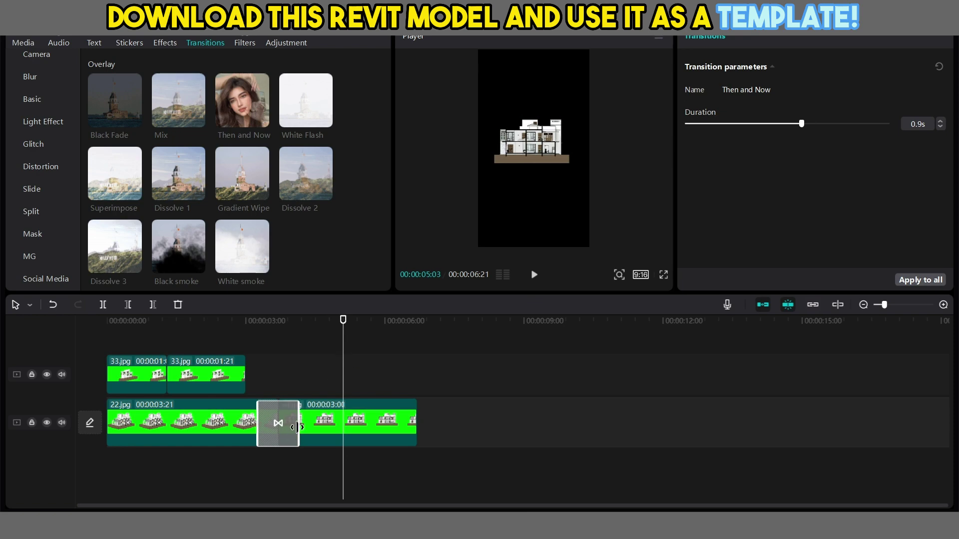
Step: Enlarge the 44.jpg image slightly beyond the frame width and shift it a little downward, keeping it horizontally centred
{"action": "left_click", "coordinate": [503, 155]}
{"action": "left_click_drag", "start_coordinate": [479, 191], "coordinate": [473, 198]}
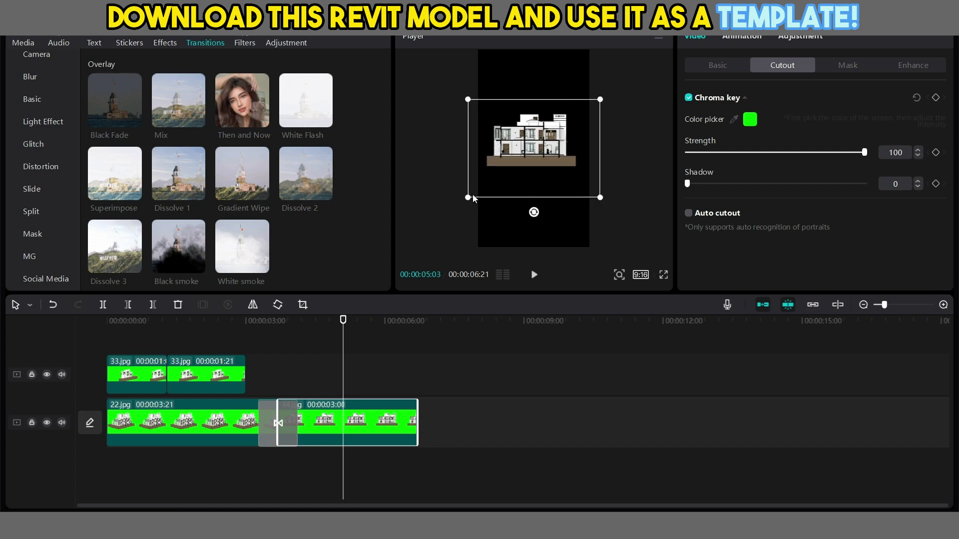
{"action": "left_click_drag", "start_coordinate": [515, 150], "coordinate": [519, 158]}
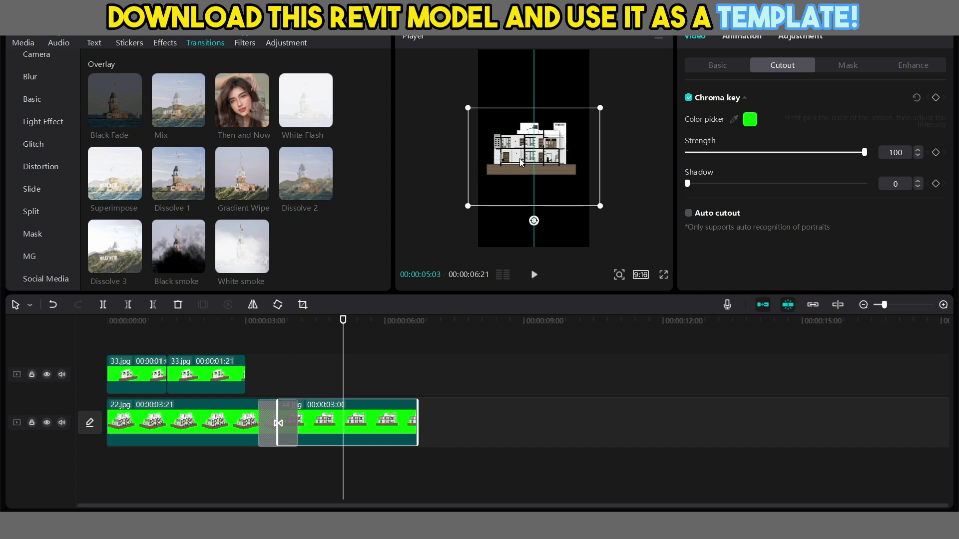
Step: Play back the Then and Now transition between 22.jpg and 44.jpg, starting from 00:00:03:08
{"action": "left_click", "coordinate": [442, 199]}
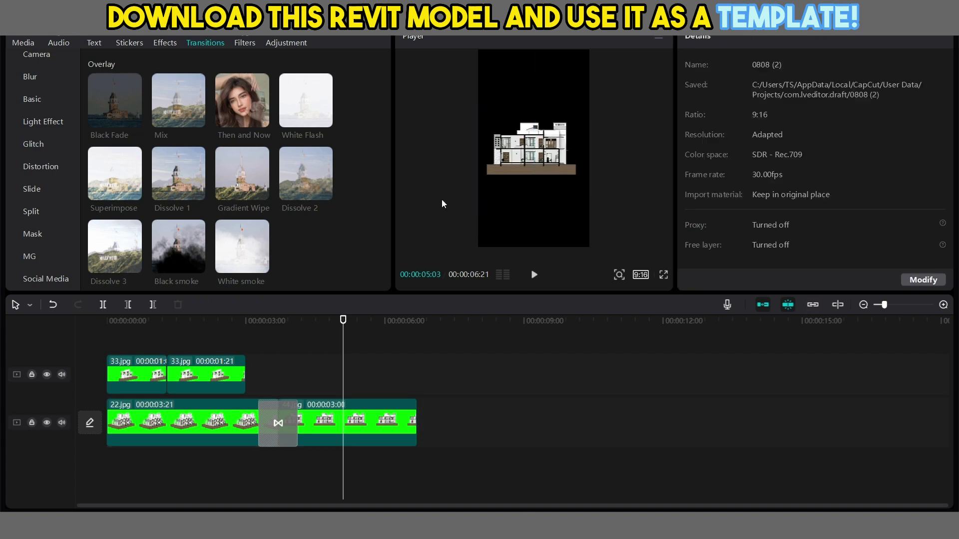
{"action": "left_click_drag", "start_coordinate": [343, 352], "coordinate": [258, 374]}
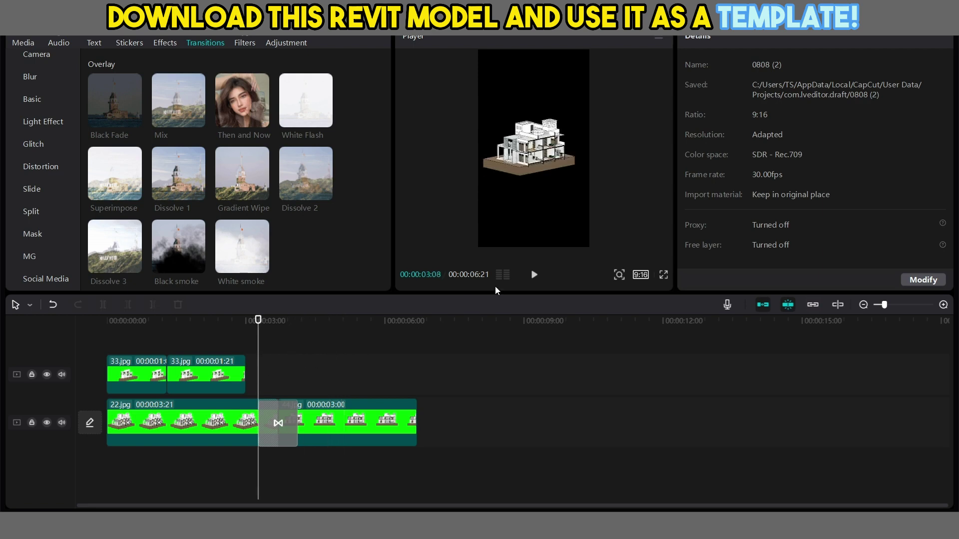
{"action": "left_click", "coordinate": [532, 279]}
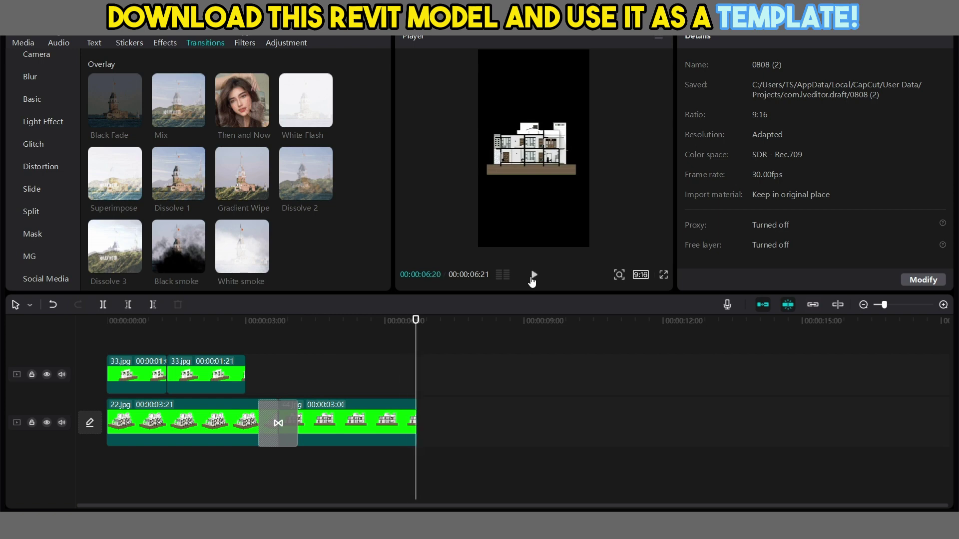
Step: Trim the end of the 44.jpg clip so that it lasts 00:00:02:12
{"action": "left_click", "coordinate": [371, 410]}
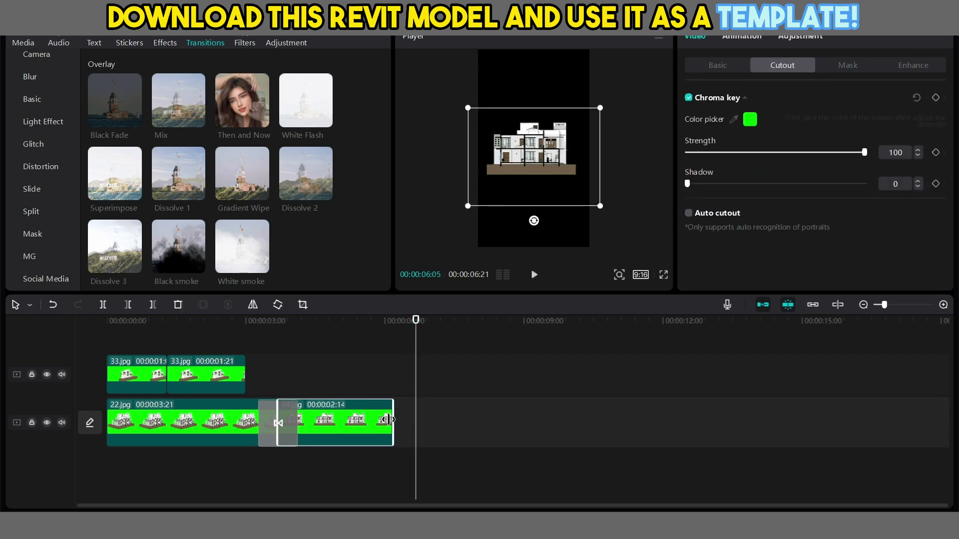
{"action": "left_click", "coordinate": [448, 371]}
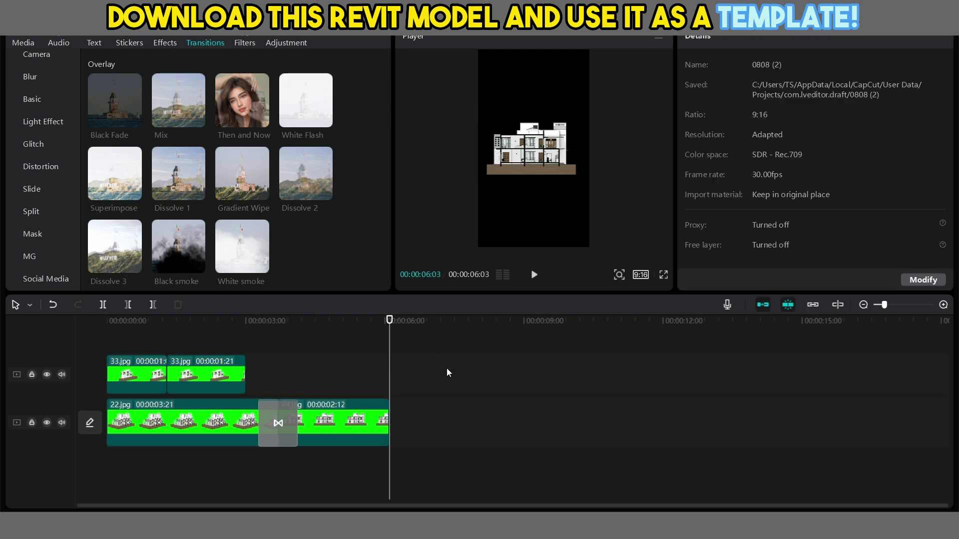
Step: Play the complete animation in the full-screen preview and return to the editing timeline
{"action": "left_click", "coordinate": [664, 275]}
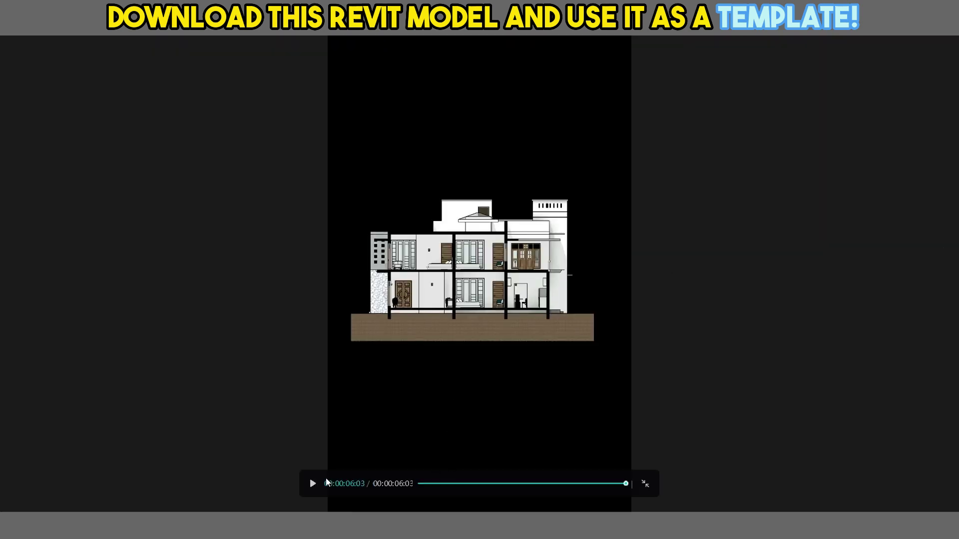
{"action": "left_click", "coordinate": [313, 484]}
{"action": "left_click", "coordinate": [647, 485]}
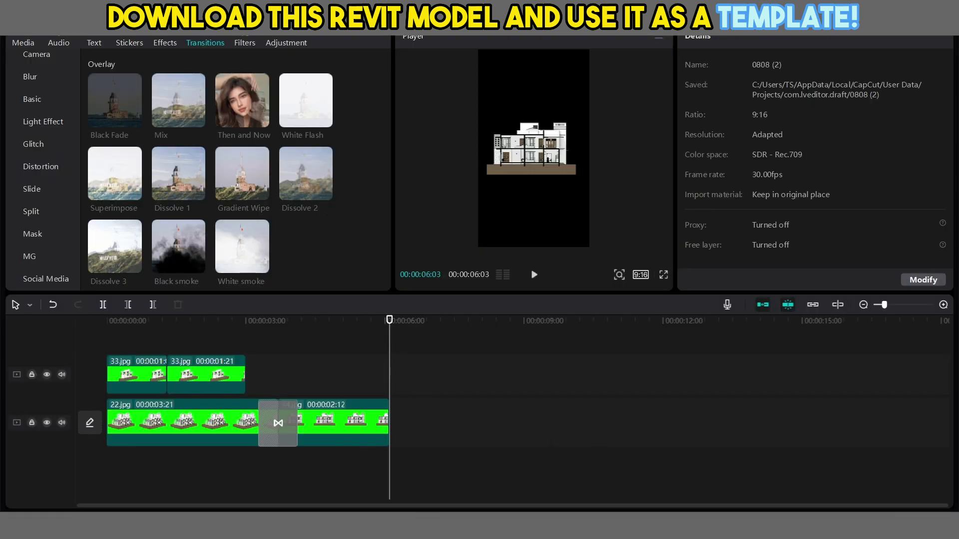
{"action": "key", "text": "alt+Tab"}
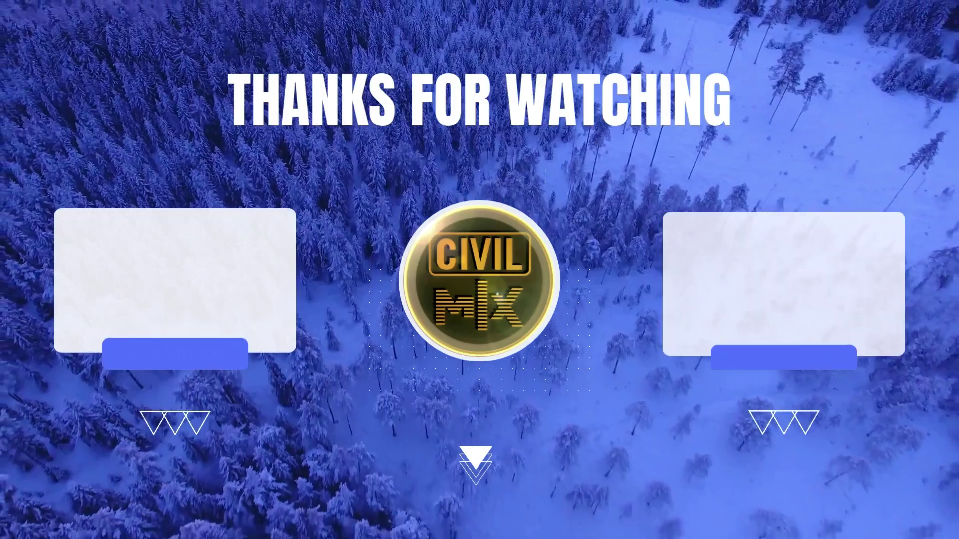